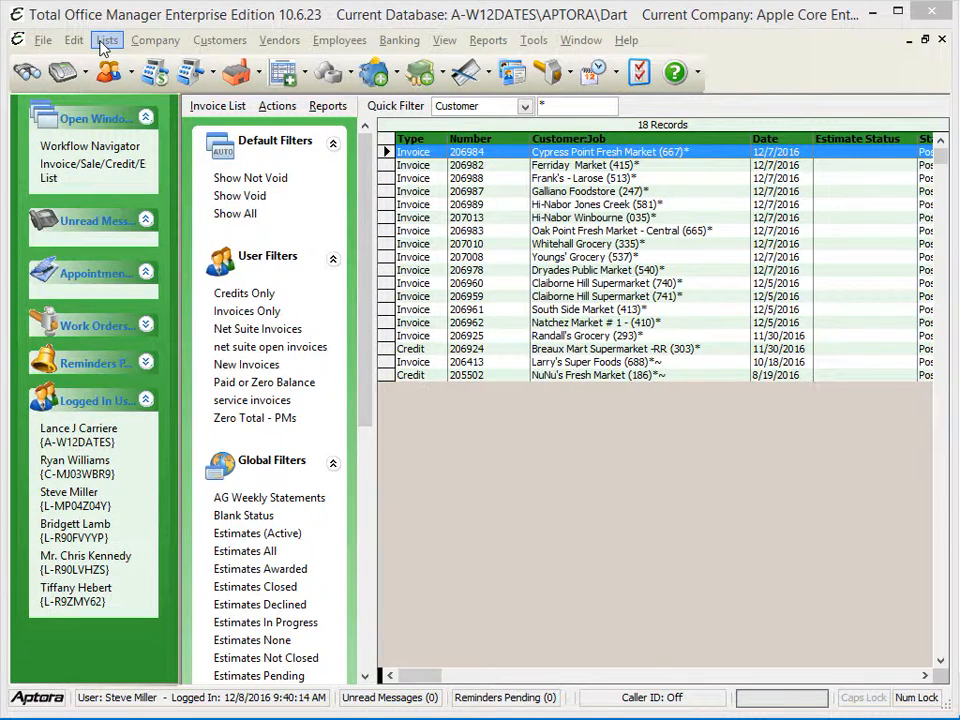
Open the work order list and filter it to completed and not invoiced work orders, checking the Invoiced column
{"action": "left_click", "coordinate": [104, 41]}
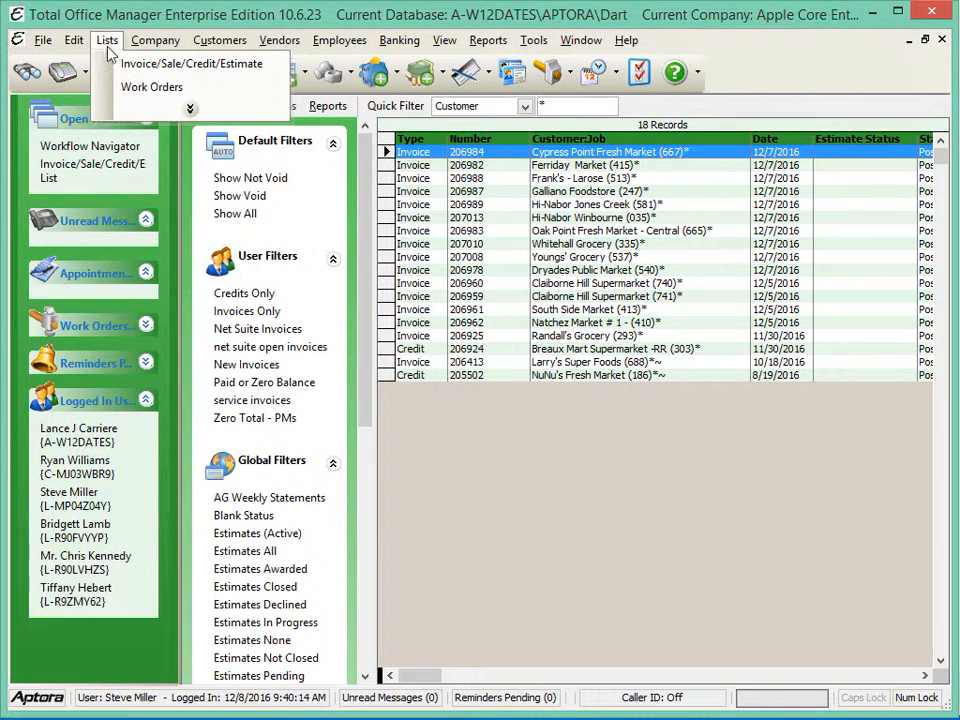
{"action": "left_click", "coordinate": [156, 89]}
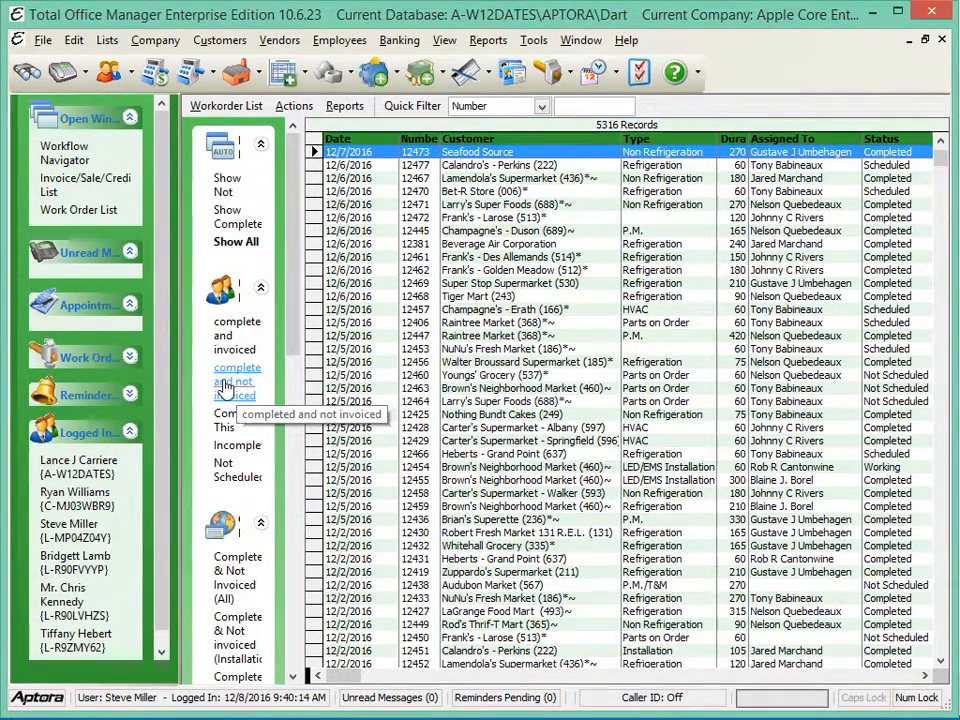
{"action": "left_click", "coordinate": [224, 389]}
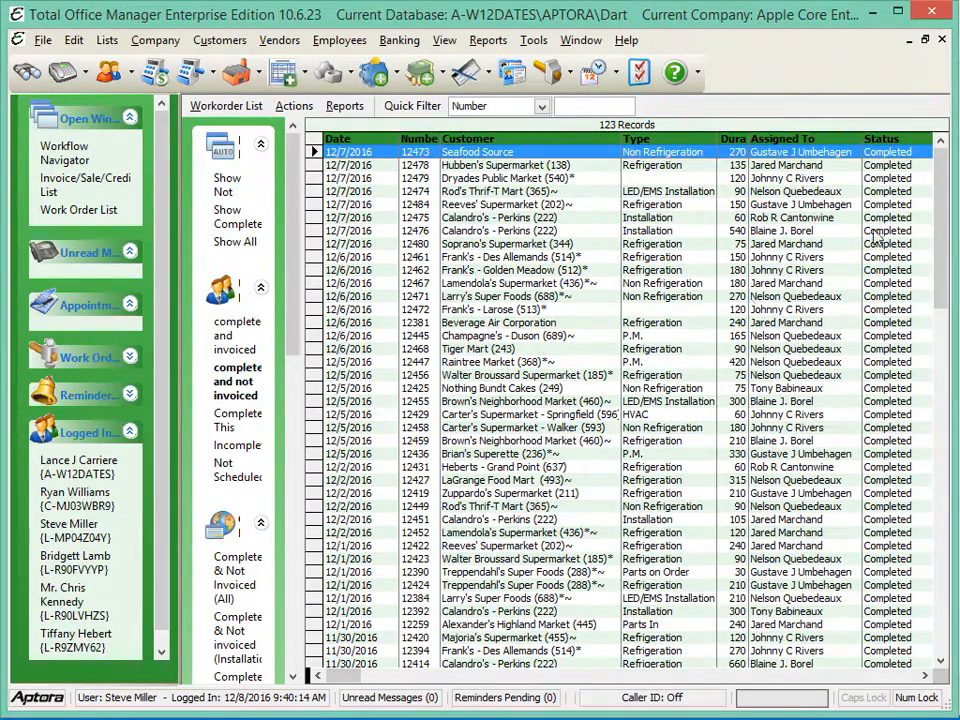
{"action": "left_click", "coordinate": [927, 675]}
{"action": "left_click", "coordinate": [927, 675]}
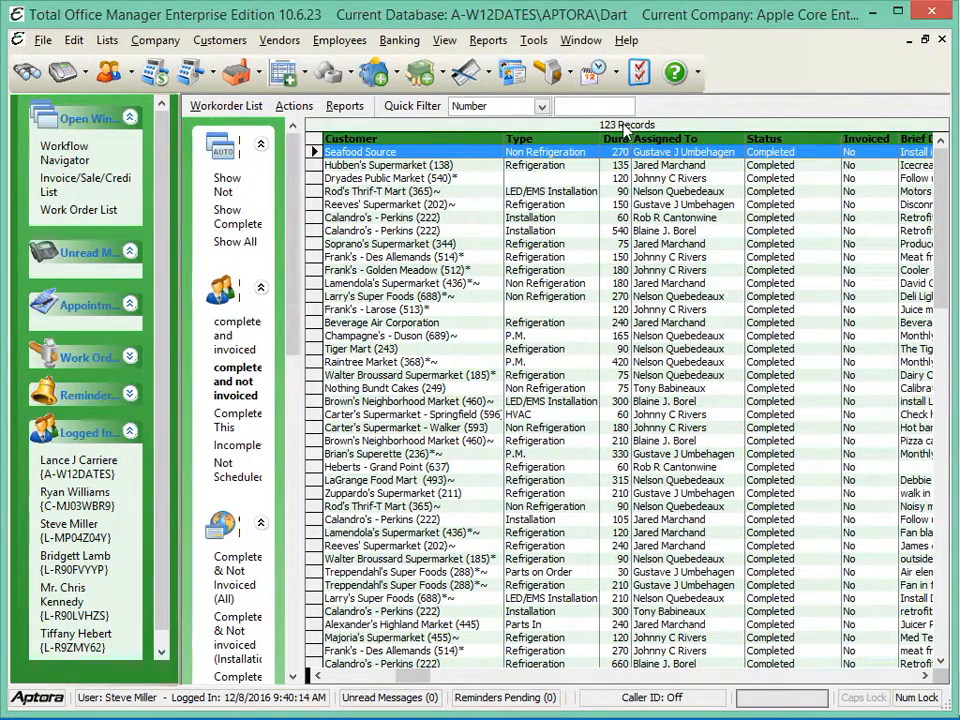
{"action": "left_click", "coordinate": [346, 677]}
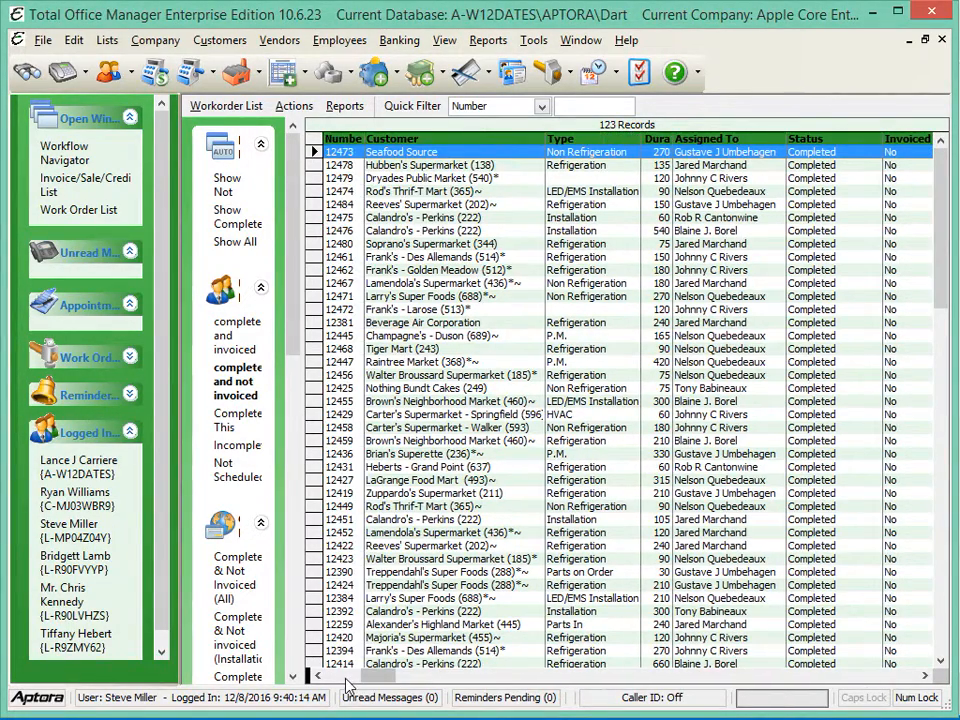
{"action": "left_click", "coordinate": [333, 676]}
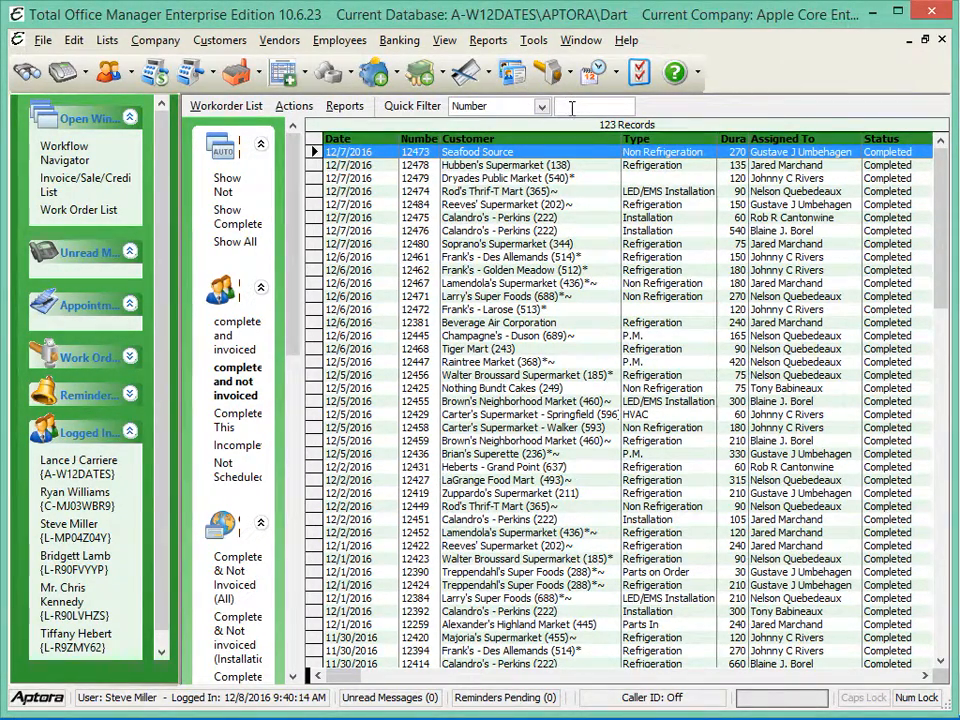
Quick-filter the work orders by Customer, using the store number of Frank's - Golden Meadow, and check their Invoiced column
{"action": "left_click", "coordinate": [543, 107]}
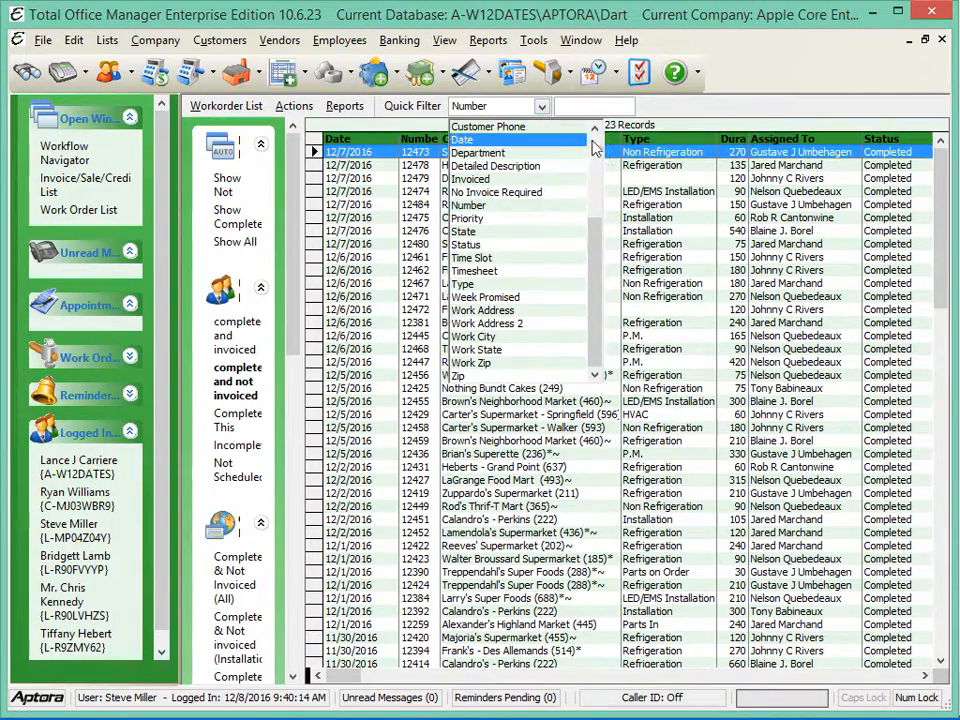
{"action": "scroll", "coordinate": [598, 150], "scroll_direction": "up", "scroll_amount": 3}
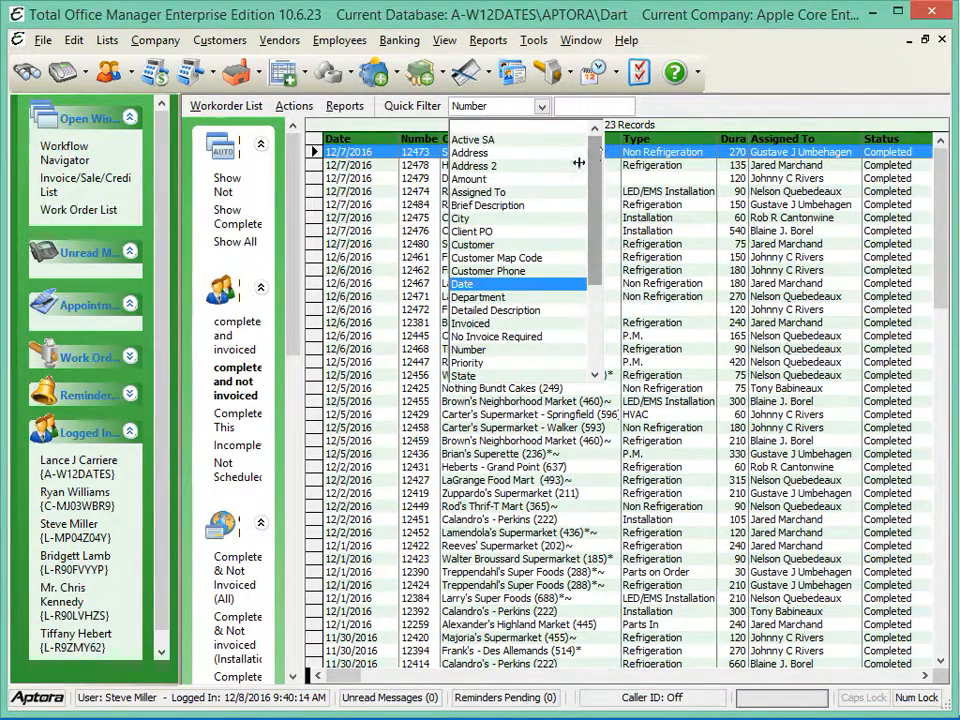
{"action": "left_click", "coordinate": [507, 254]}
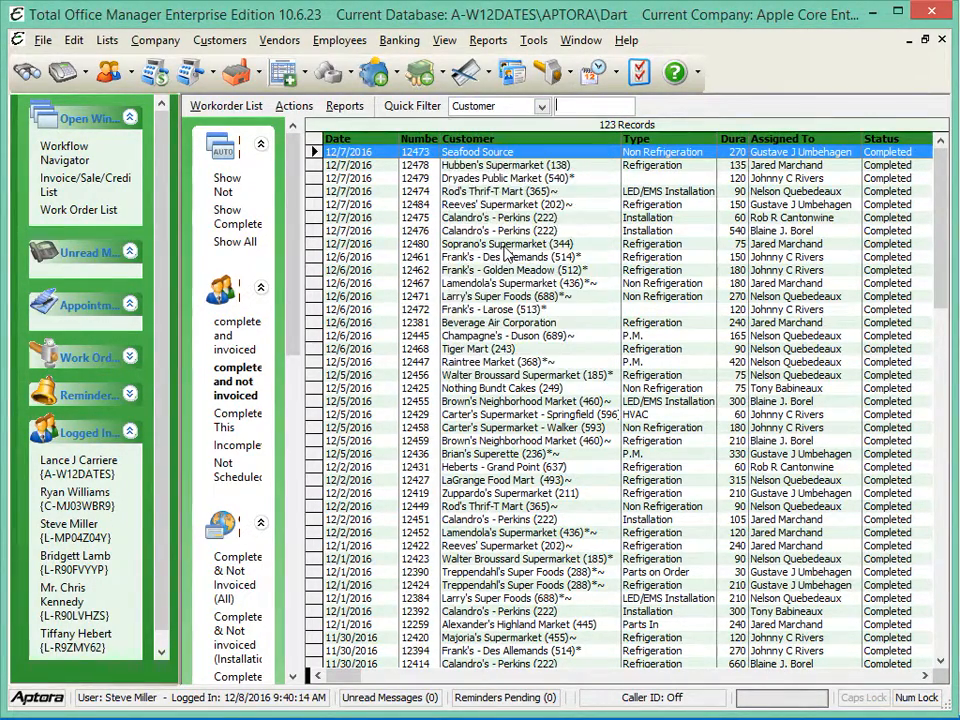
{"action": "left_click", "coordinate": [578, 105]}
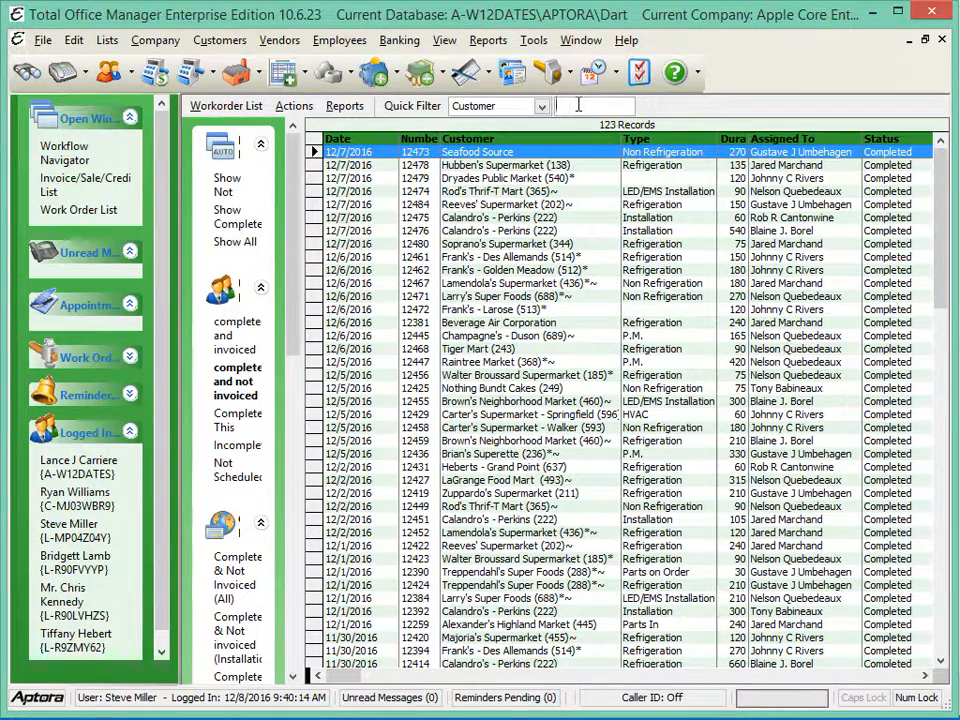
{"action": "type", "text": "512"}
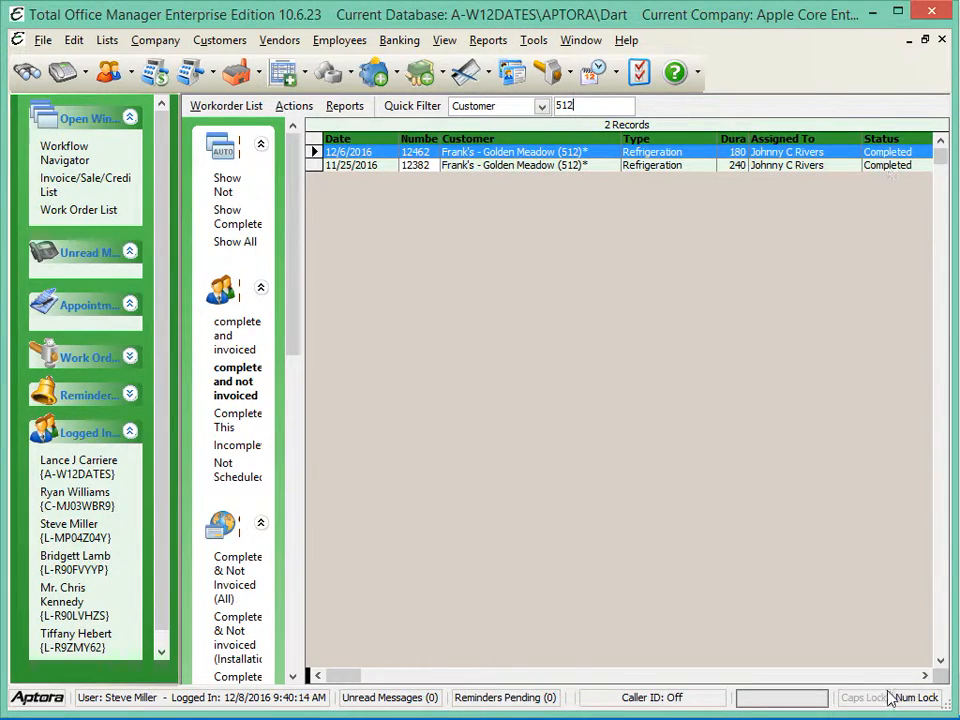
{"action": "left_click", "coordinate": [924, 676]}
{"action": "left_click", "coordinate": [924, 676]}
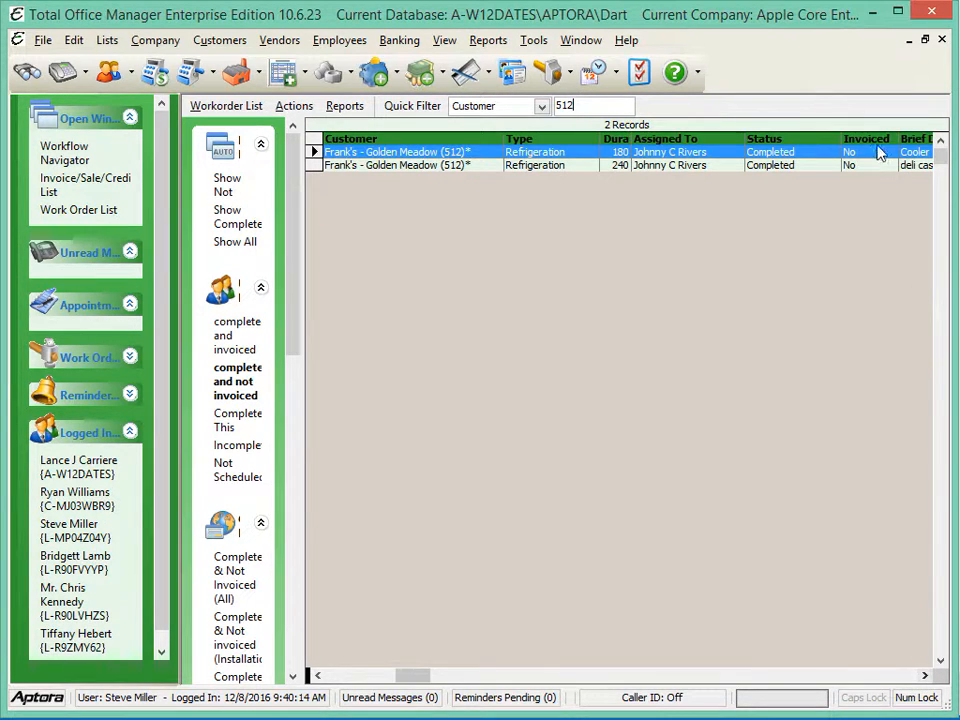
{"action": "left_click", "coordinate": [317, 676]}
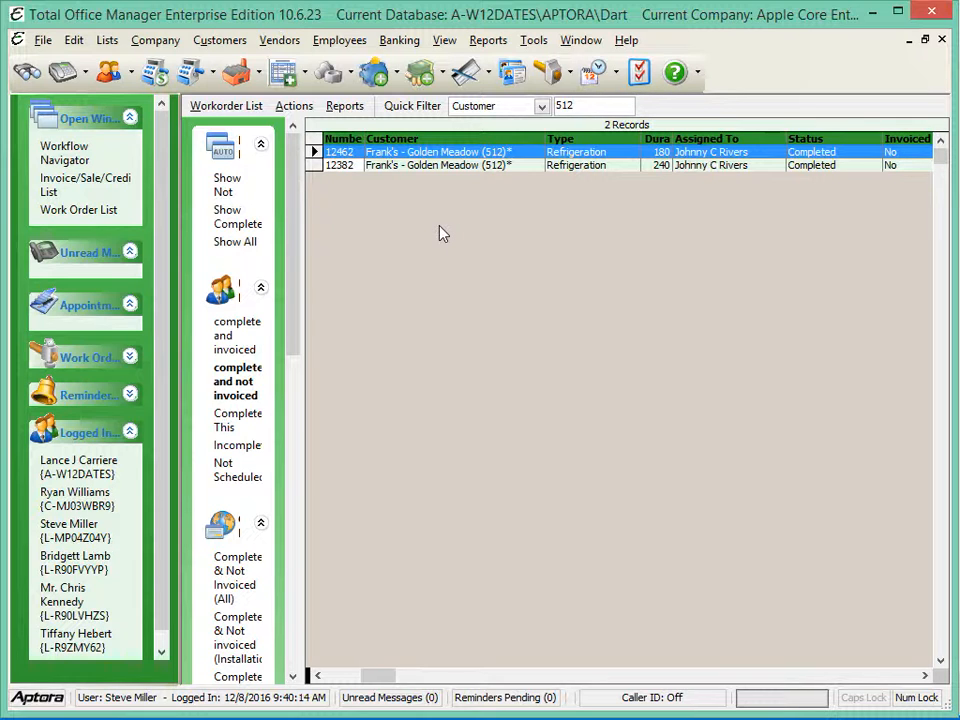
{"action": "left_click", "coordinate": [338, 677]}
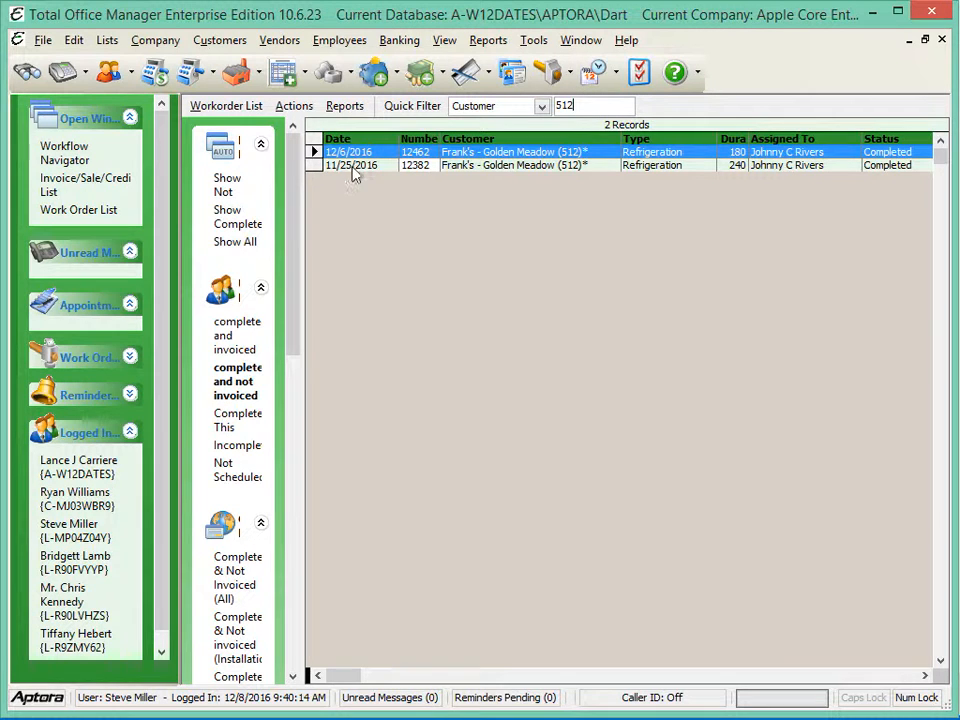
Create an invoice from the Frank's - Golden Meadow work order dated 11/25/2016
{"action": "left_click", "coordinate": [353, 167]}
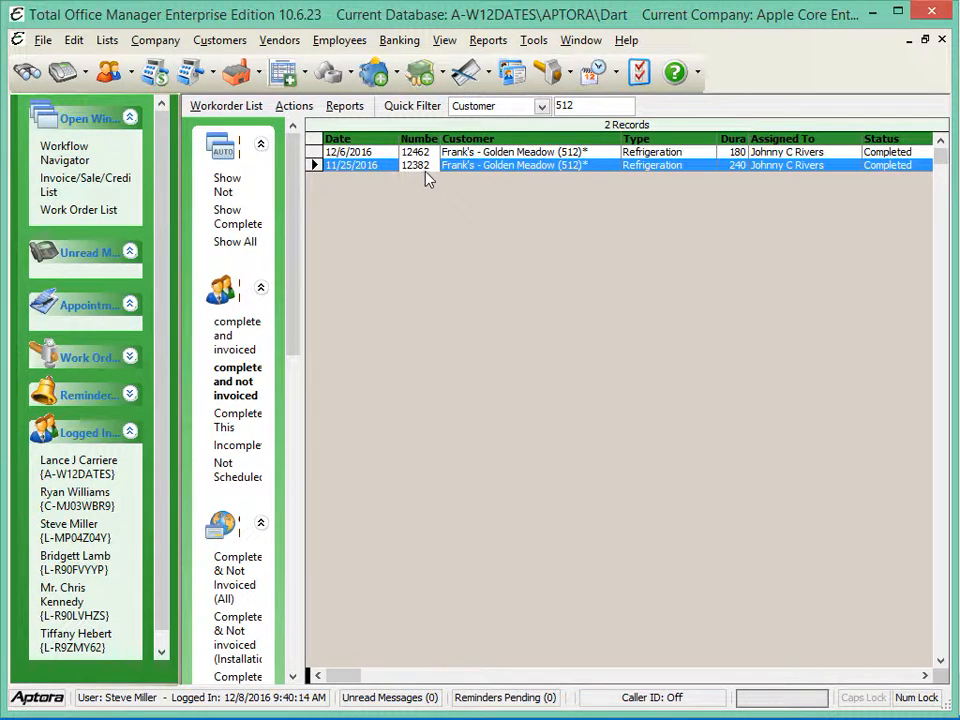
{"action": "left_click", "coordinate": [292, 107]}
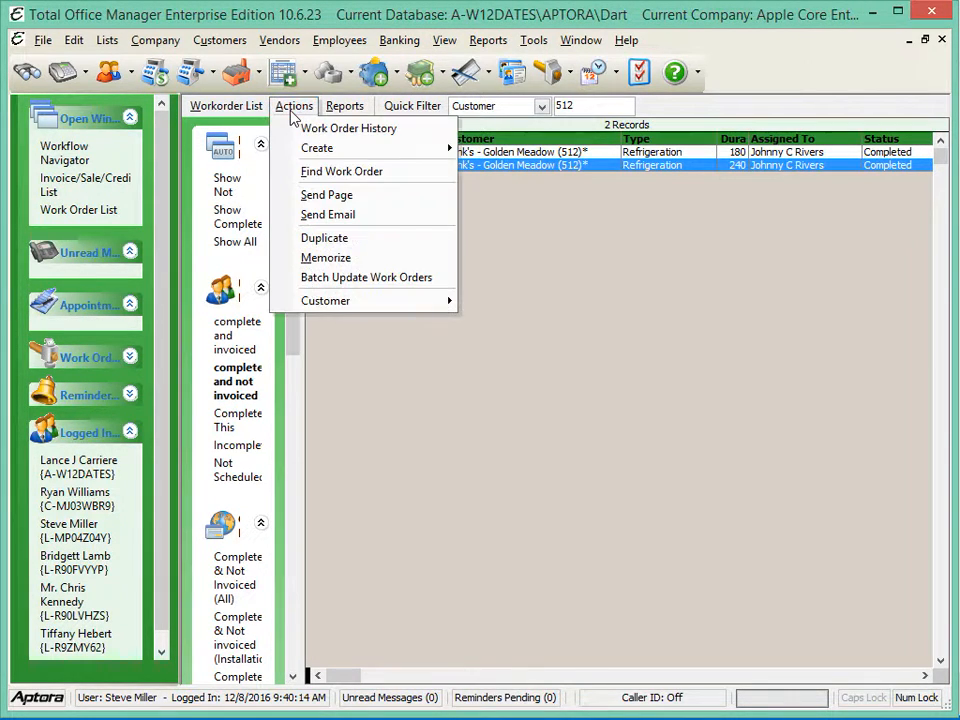
{"action": "mouse_move", "coordinate": [379, 148]}
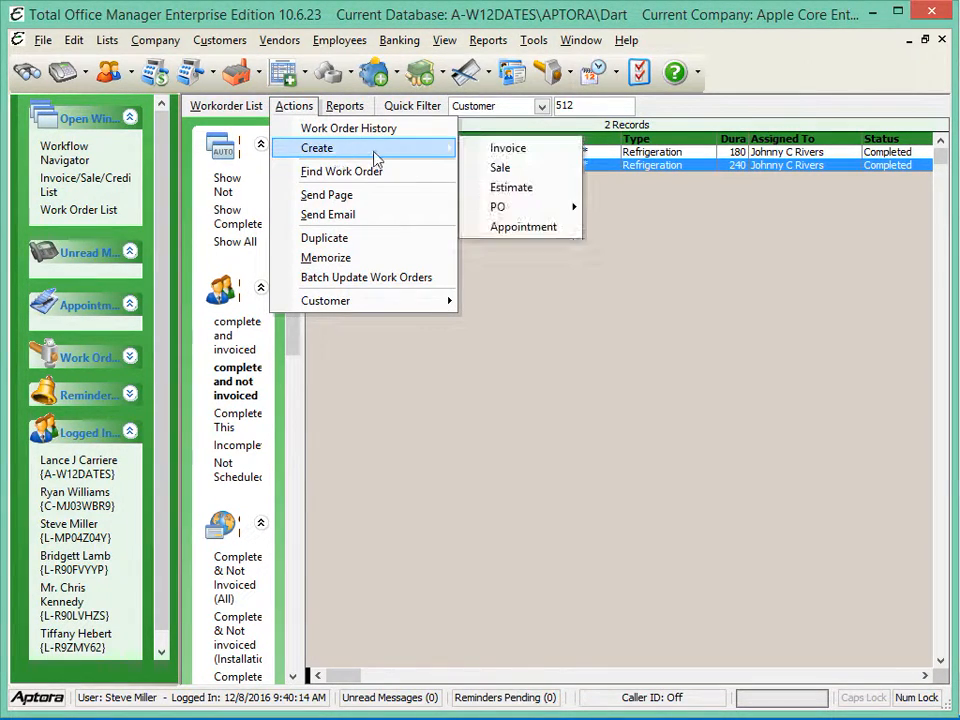
{"action": "left_click", "coordinate": [510, 149]}
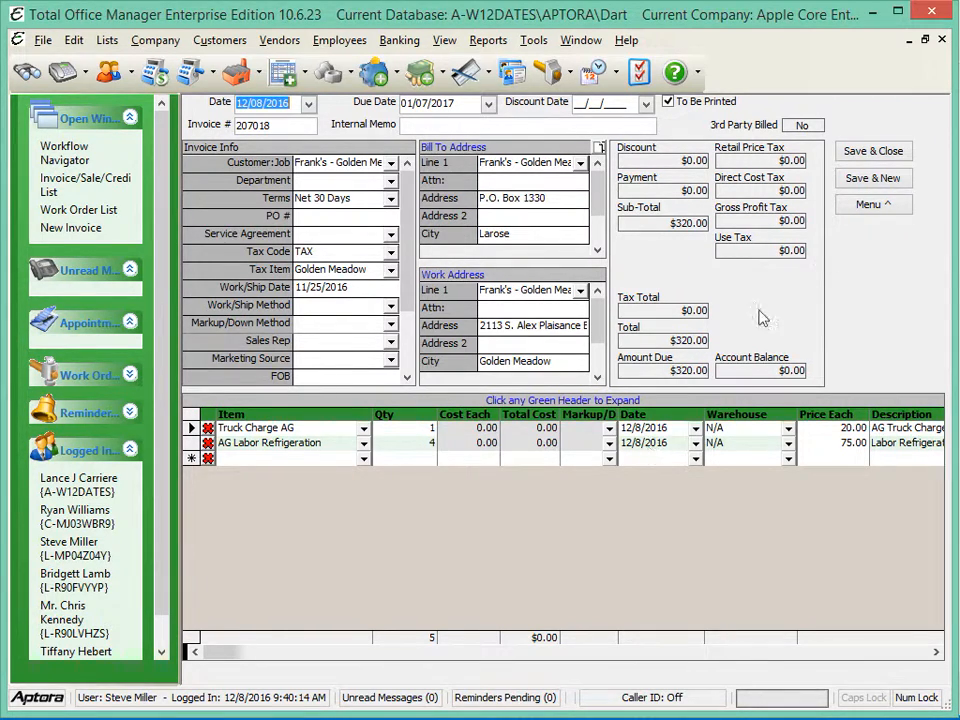
Add a blank line above the text in the invoice's details notes and a line with a period below it, and save the notes
{"action": "left_click", "coordinate": [867, 216]}
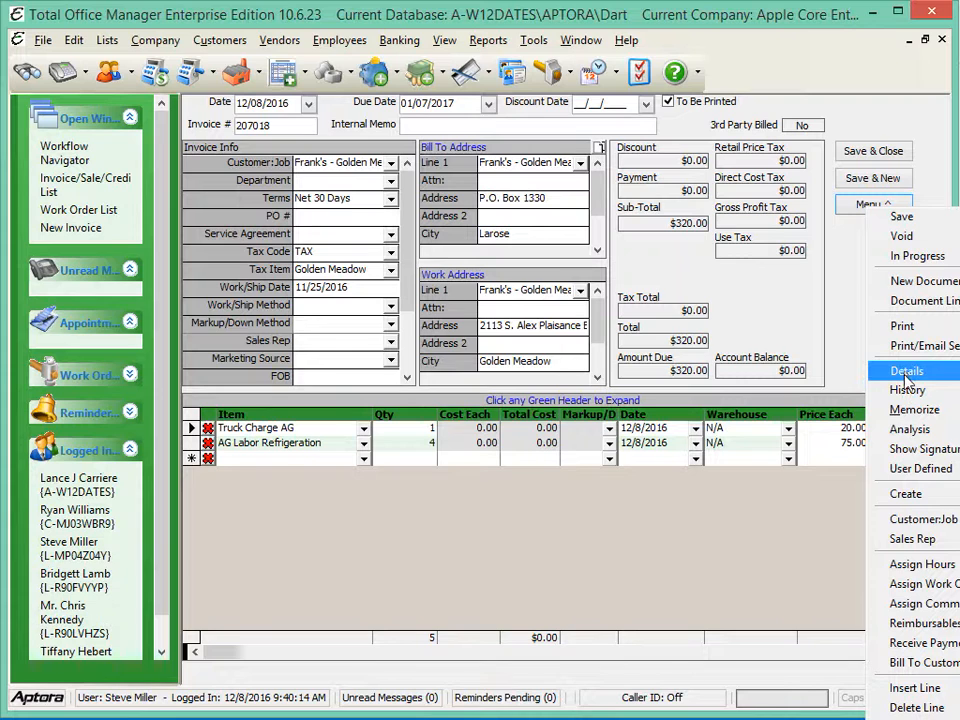
{"action": "left_click", "coordinate": [906, 375]}
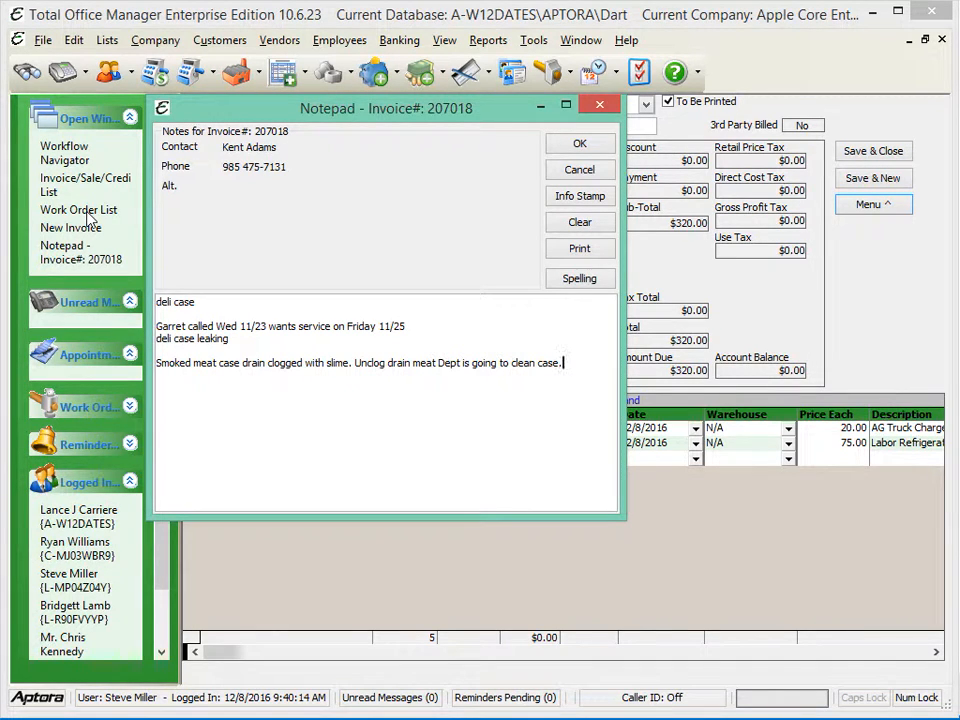
{"action": "left_click", "coordinate": [246, 304]}
{"action": "key", "text": "Return"}
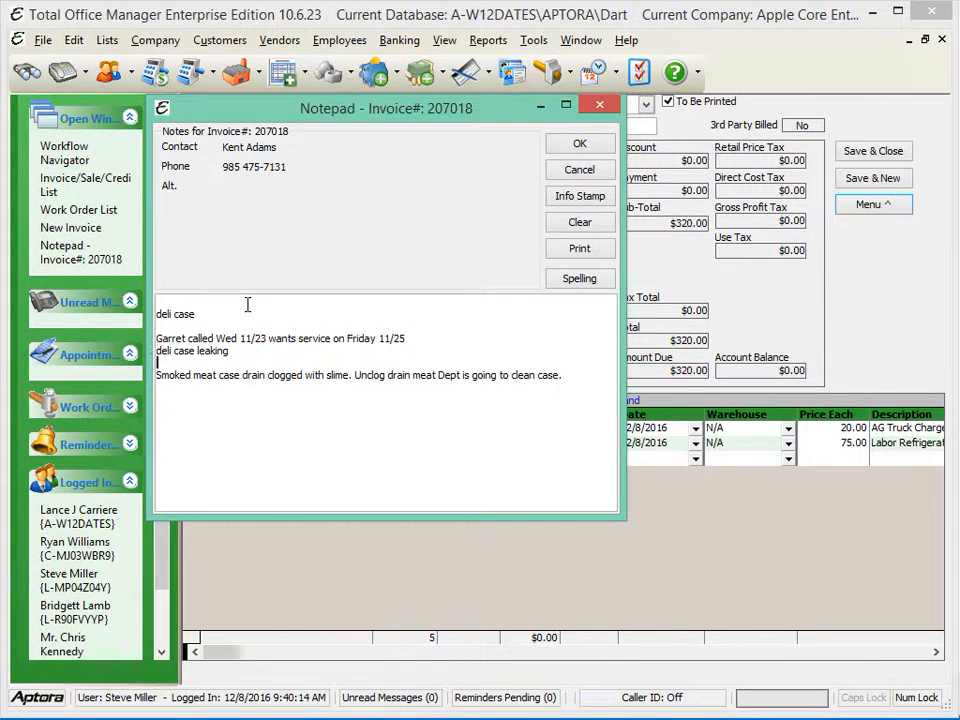
{"action": "key", "text": "Down"}
{"action": "left_click", "coordinate": [579, 146]}
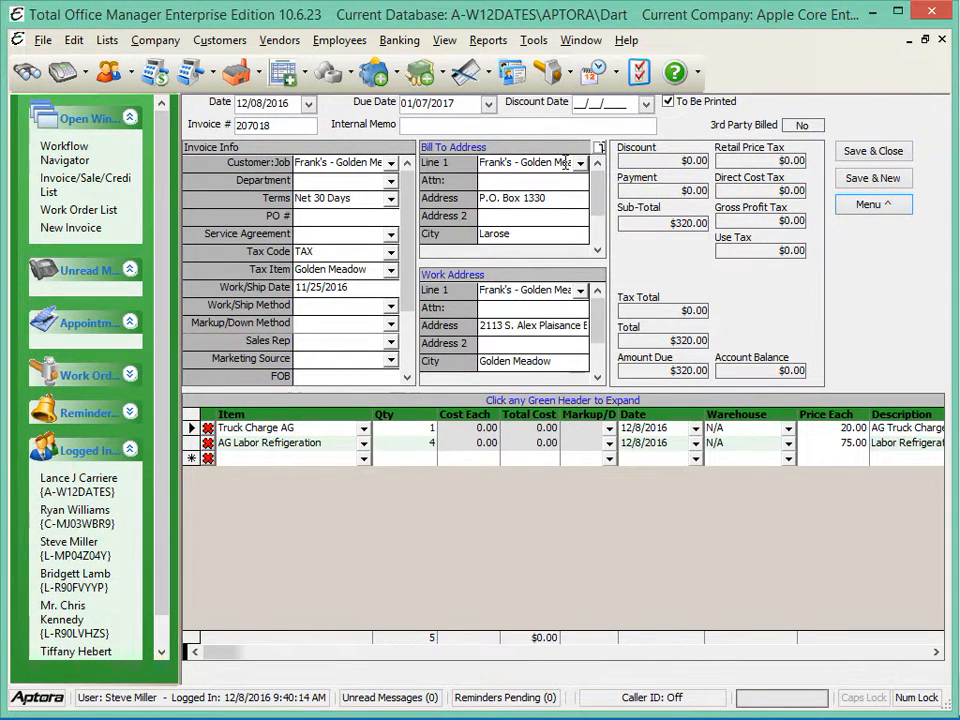
Open the invoice's reimbursables, compare them with the work order list, and mark the 11/25/2016 labor item for use
{"action": "left_click", "coordinate": [876, 206]}
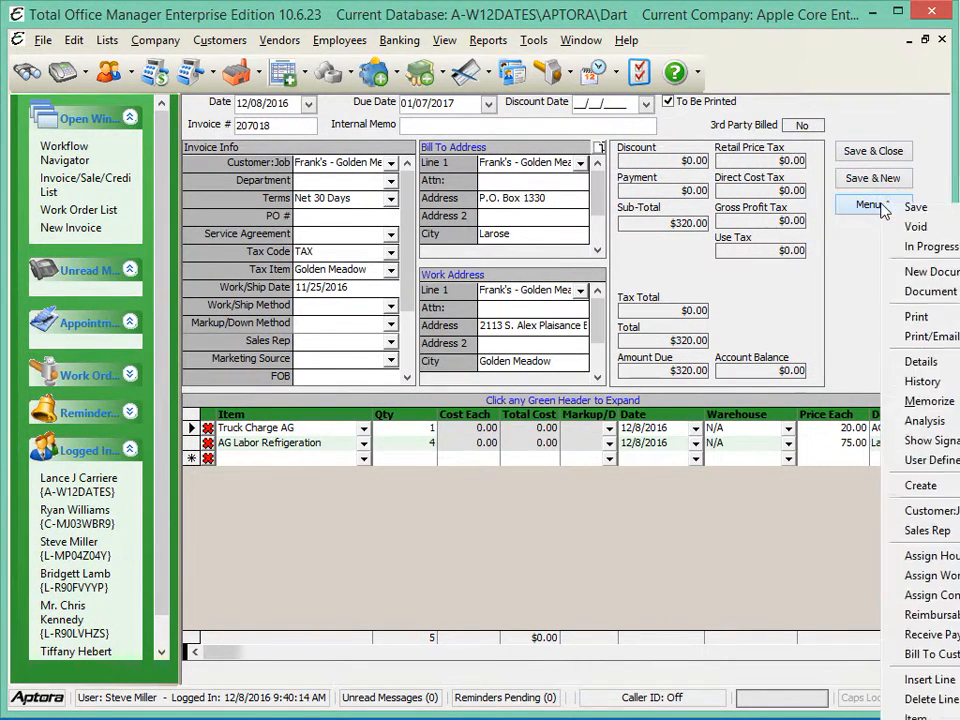
{"action": "left_click", "coordinate": [930, 626]}
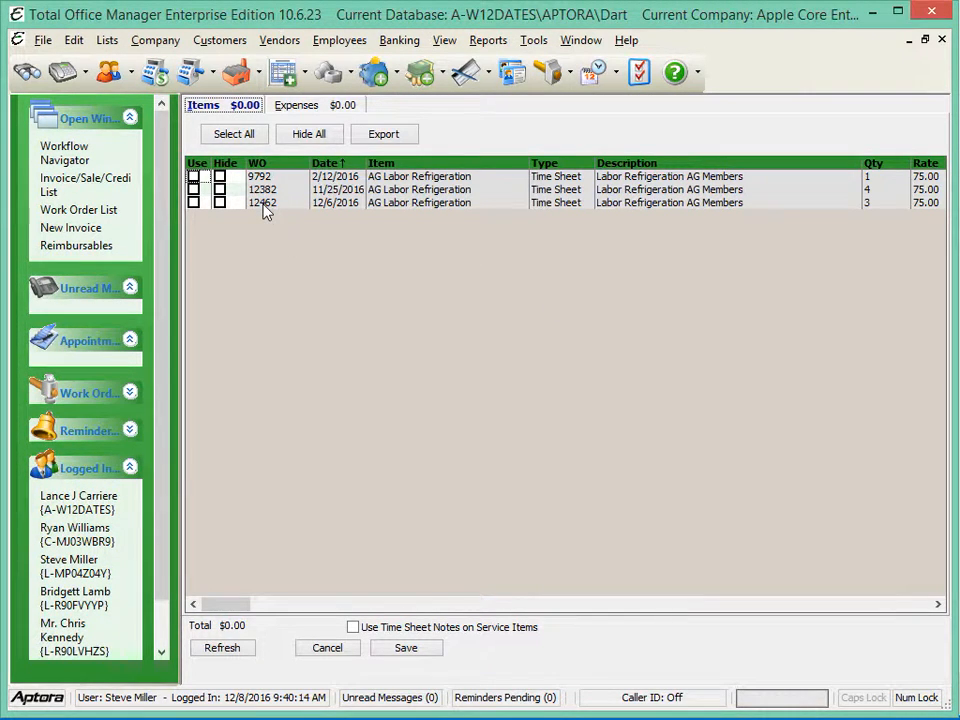
{"action": "left_click", "coordinate": [67, 211]}
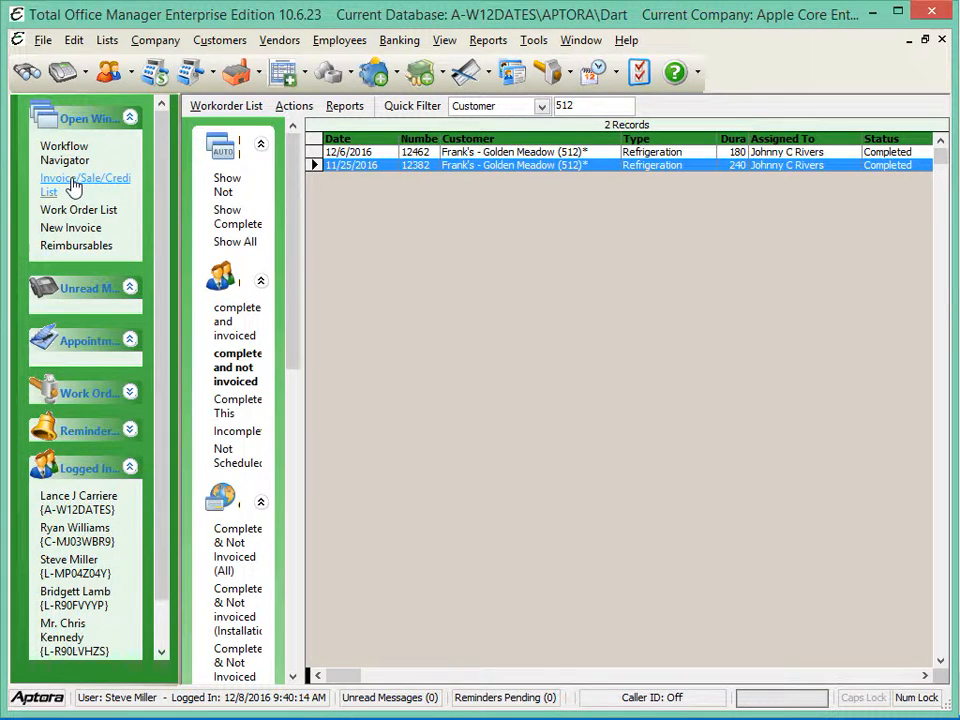
{"action": "left_click", "coordinate": [75, 246]}
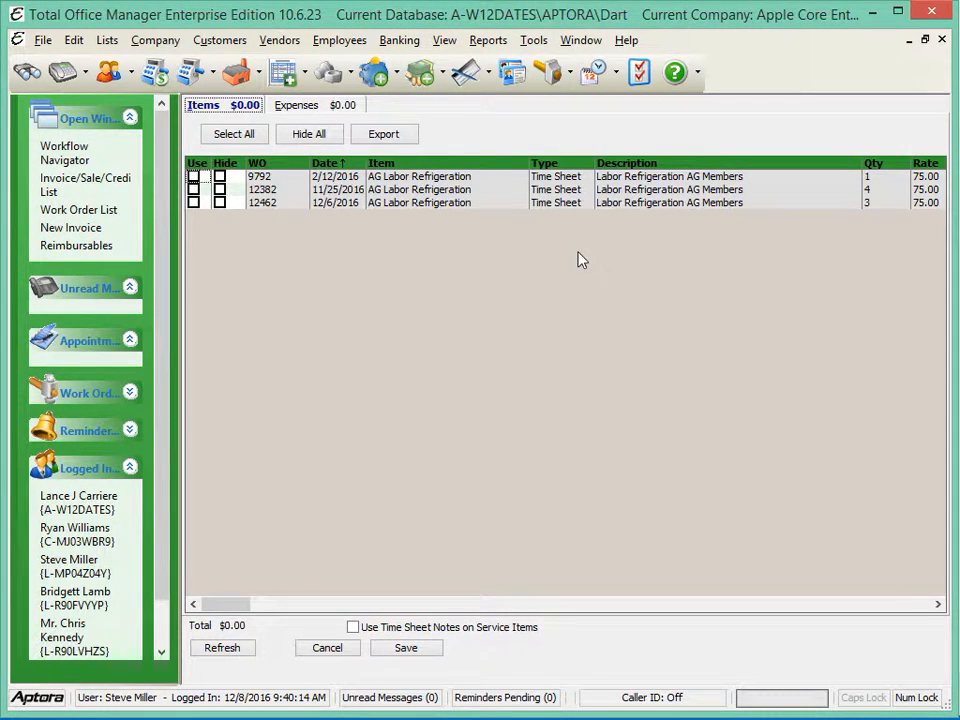
{"action": "left_click", "coordinate": [194, 190]}
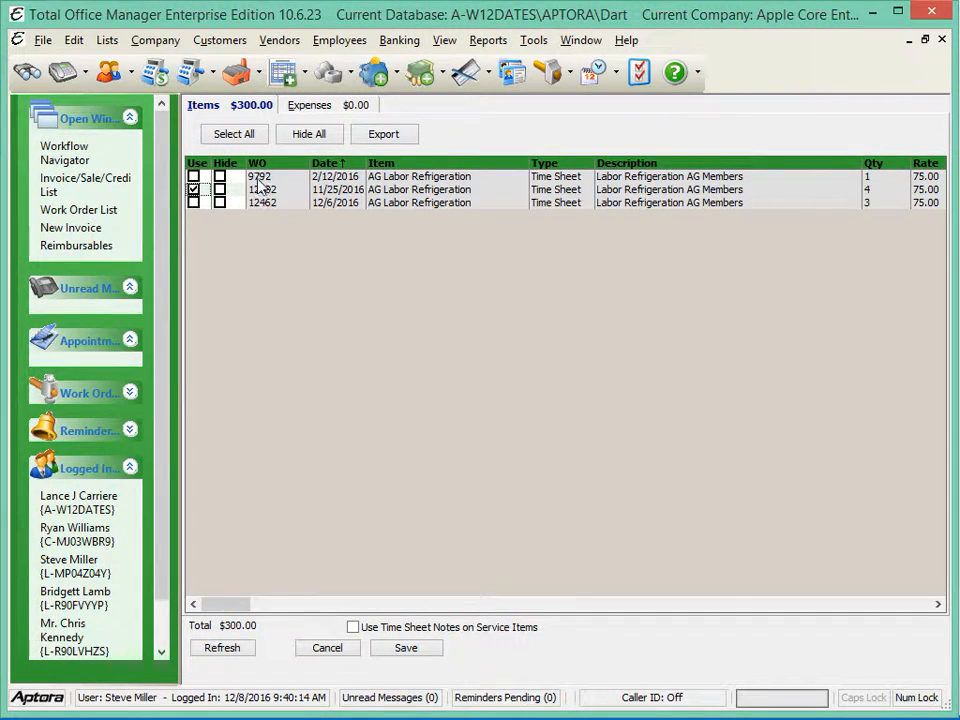
Look up the work order behind the 2/12/2016 reimbursable by filtering the full work order list by its number
{"action": "left_click", "coordinate": [84, 214]}
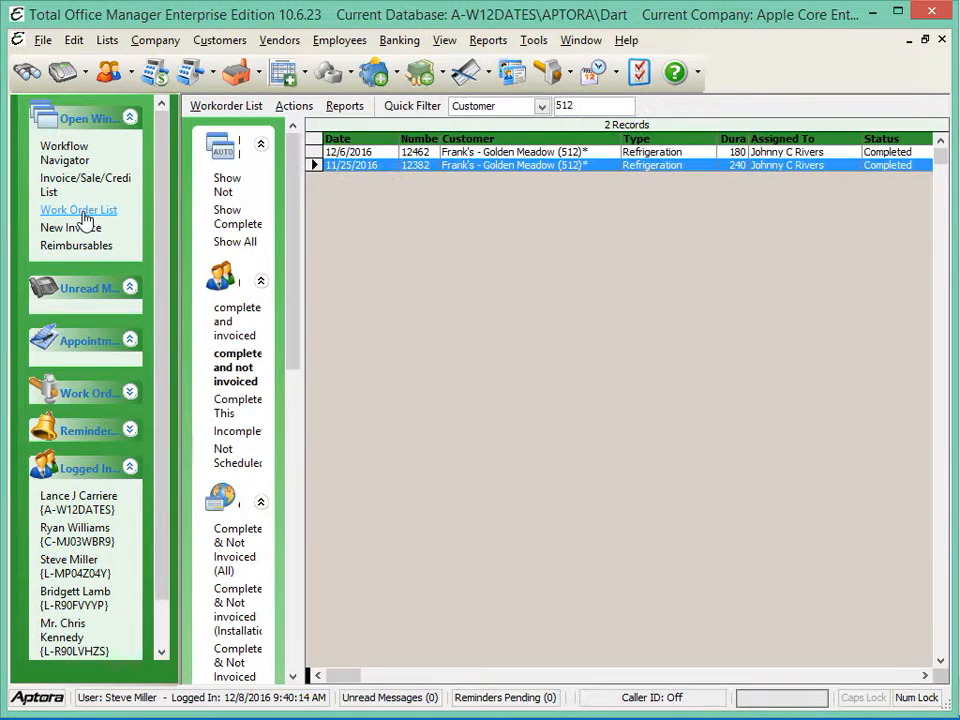
{"action": "left_click", "coordinate": [541, 107]}
{"action": "left_click", "coordinate": [489, 241]}
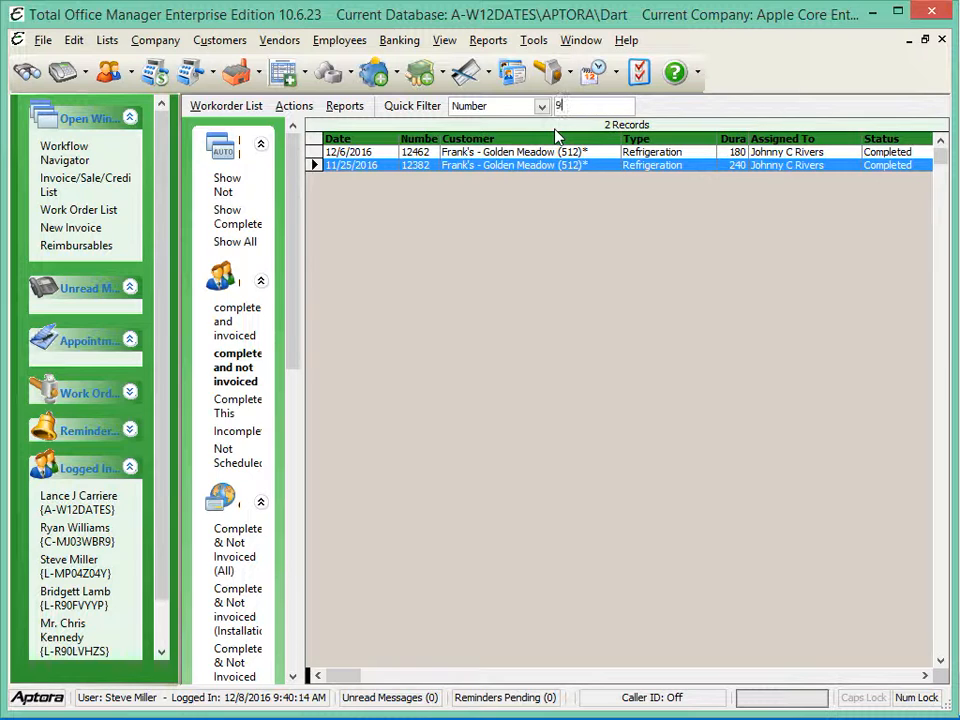
{"action": "type", "text": "9792"}
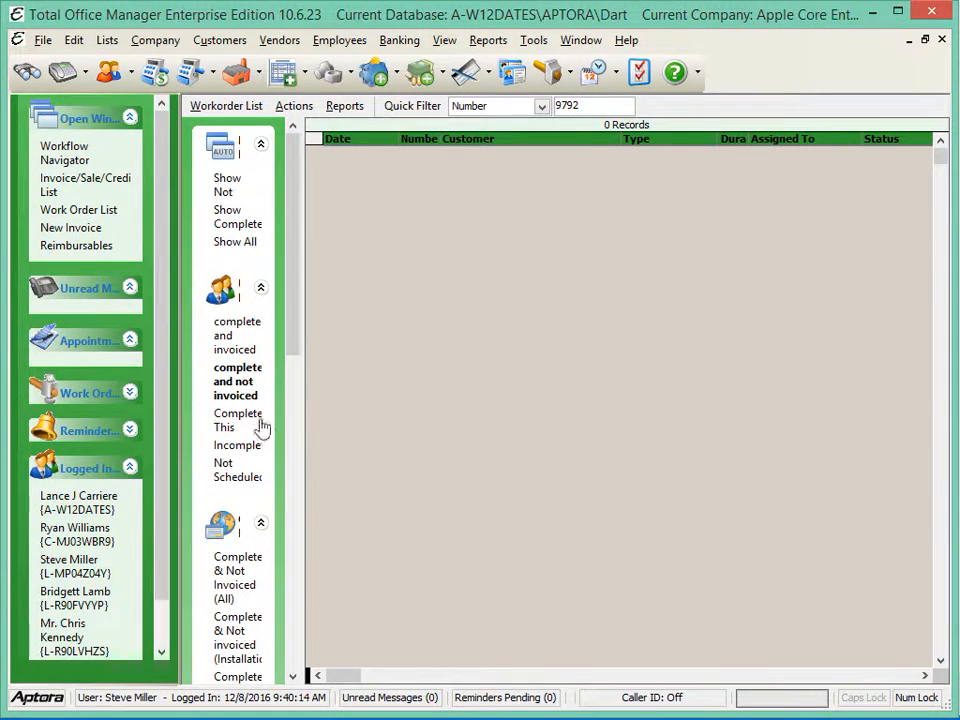
{"action": "left_click", "coordinate": [237, 393]}
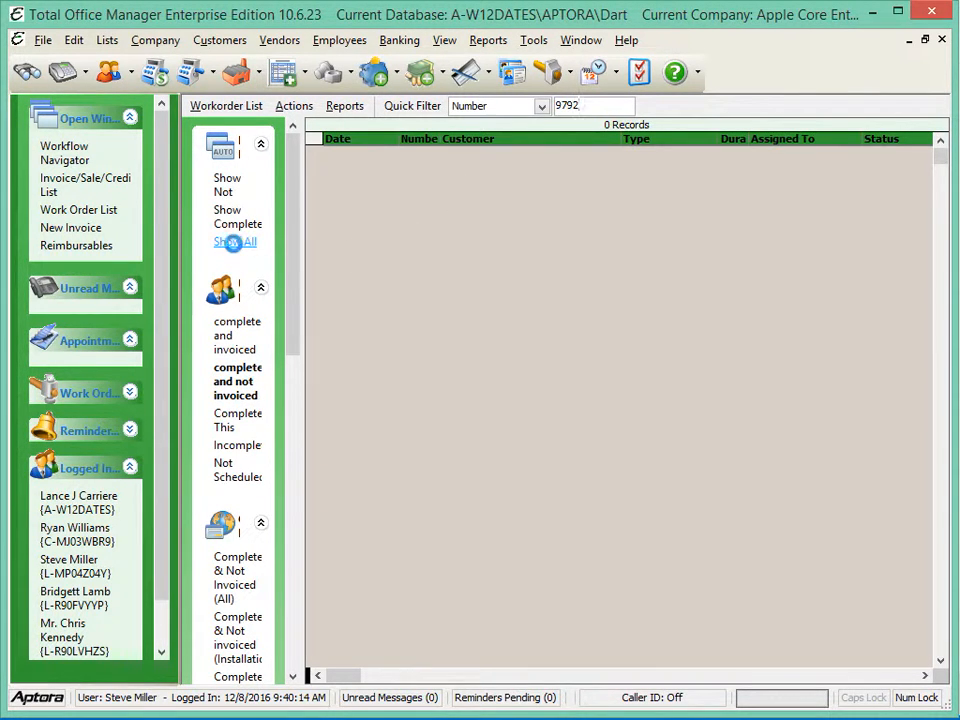
{"action": "left_click", "coordinate": [235, 245]}
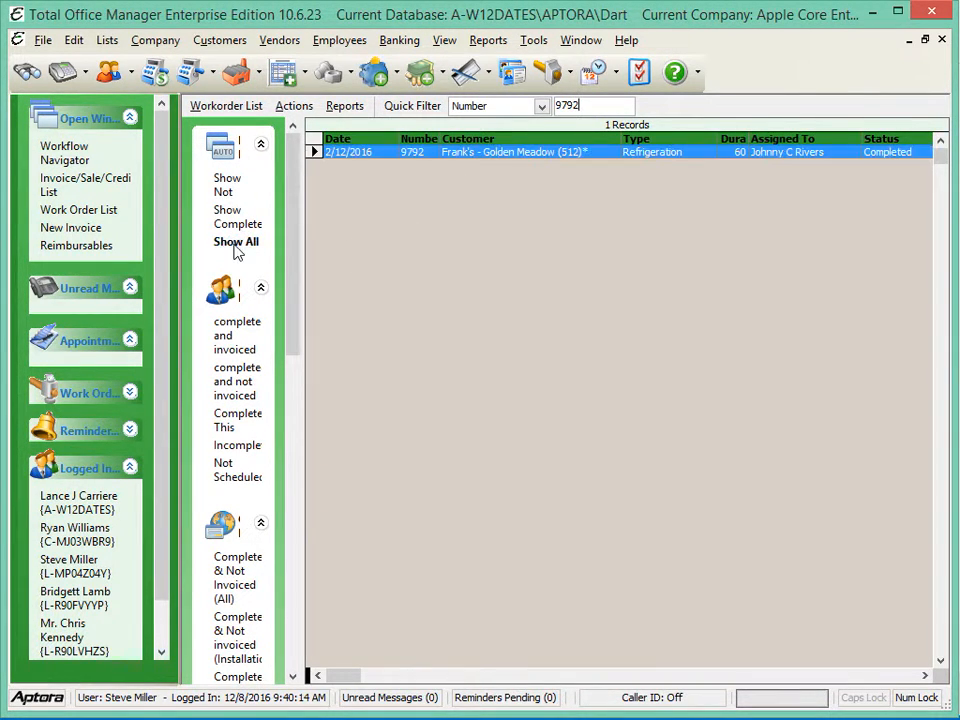
Open the 2/12/2016 work order, view its work order info, and open the invoice linked to it
{"action": "double_click", "coordinate": [453, 152]}
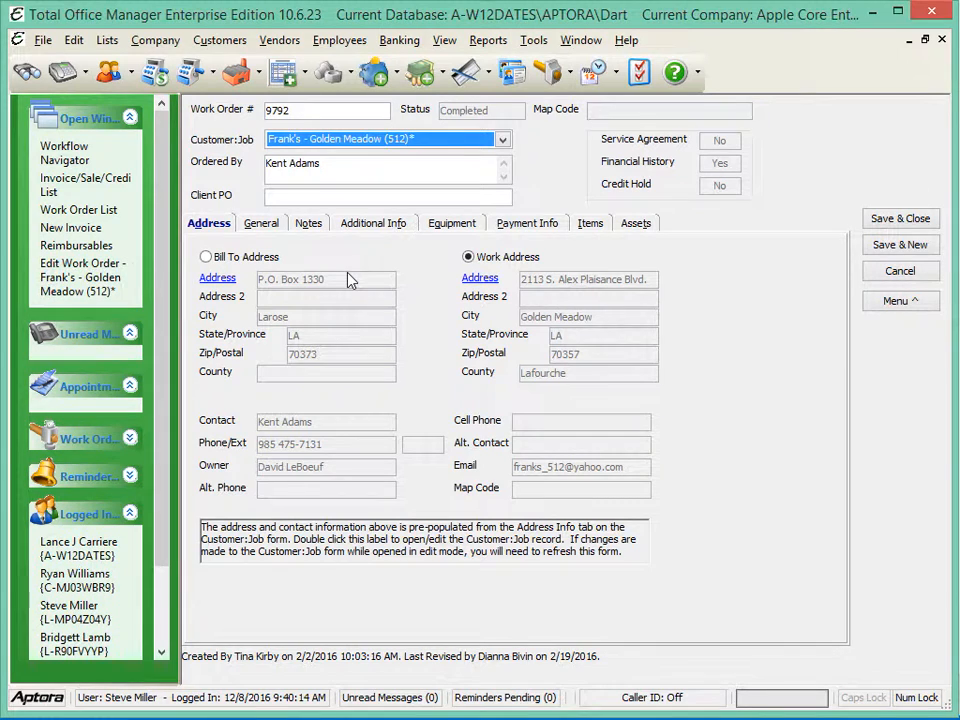
{"action": "left_click", "coordinate": [896, 300]}
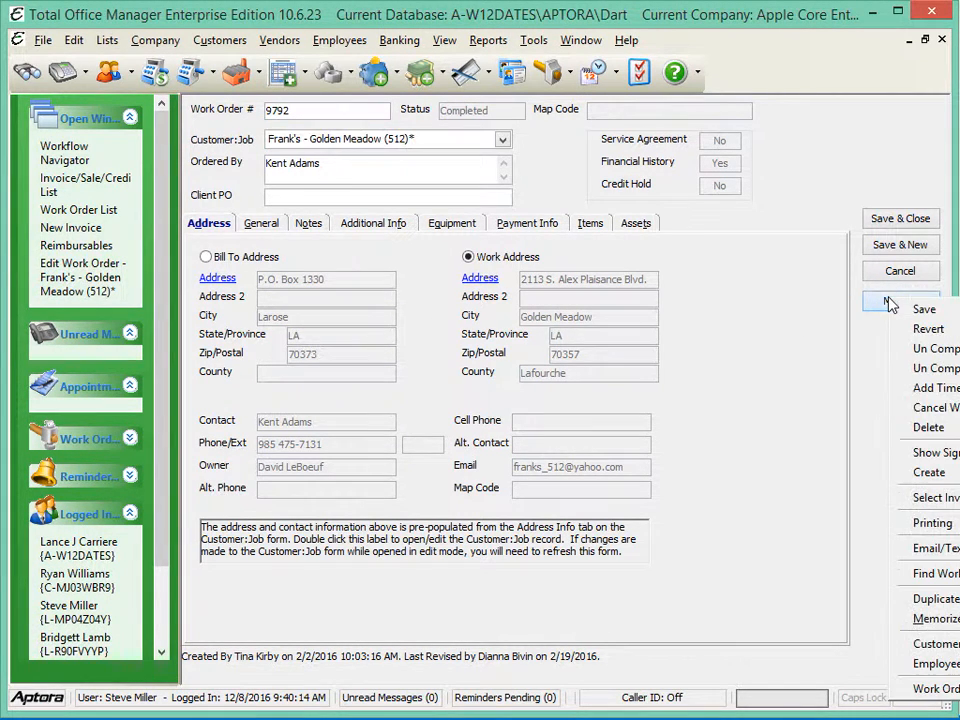
{"action": "left_click", "coordinate": [932, 690]}
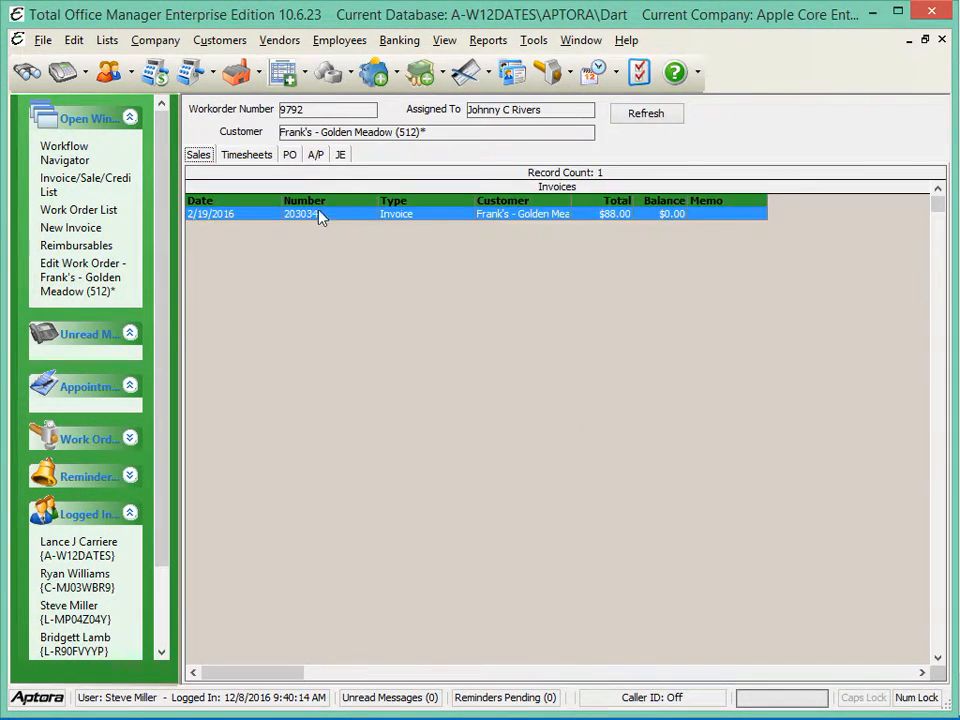
{"action": "double_click", "coordinate": [252, 213]}
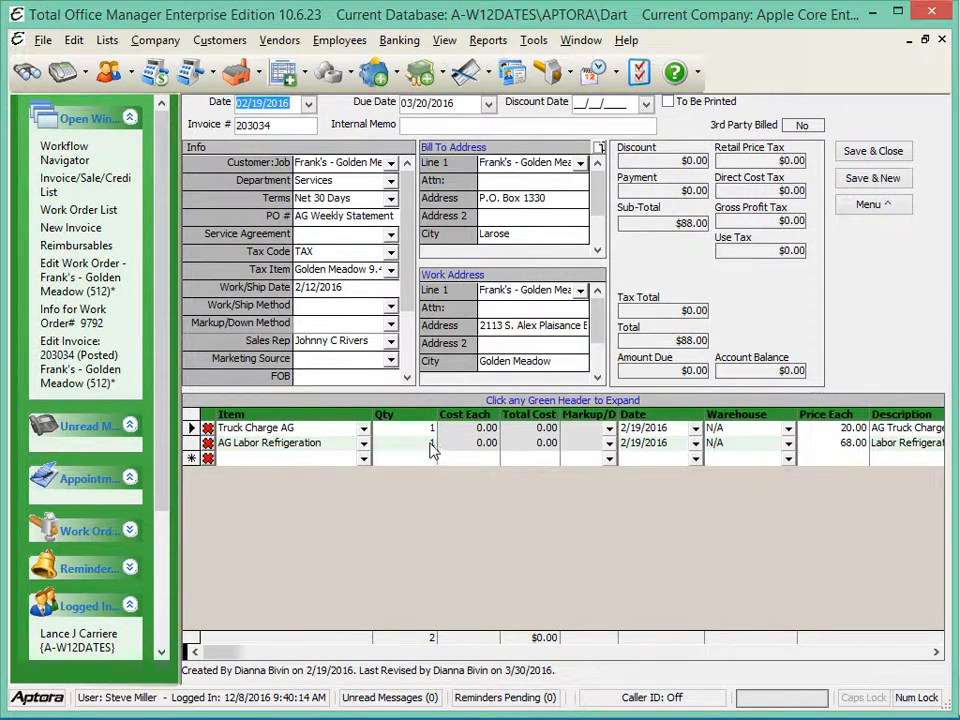
Return to the reimbursables, mark the 2/12/2016 labor item as hidden, keep the 11/25/2016 item in use, and save
{"action": "left_click", "coordinate": [72, 245]}
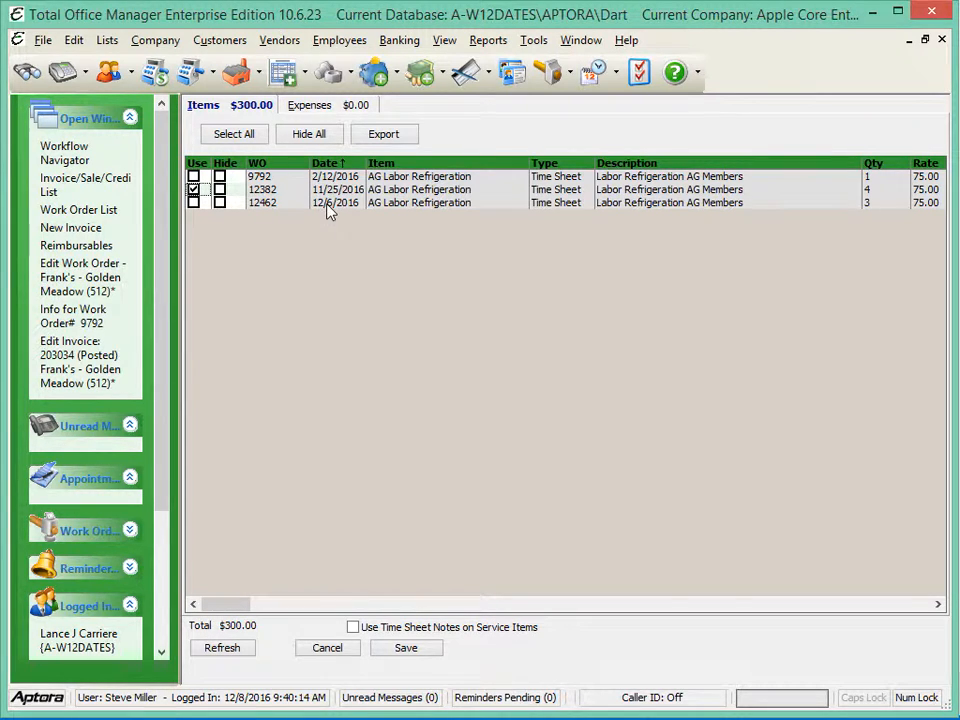
{"action": "left_click", "coordinate": [193, 189]}
{"action": "left_click", "coordinate": [220, 177]}
{"action": "left_click", "coordinate": [406, 648]}
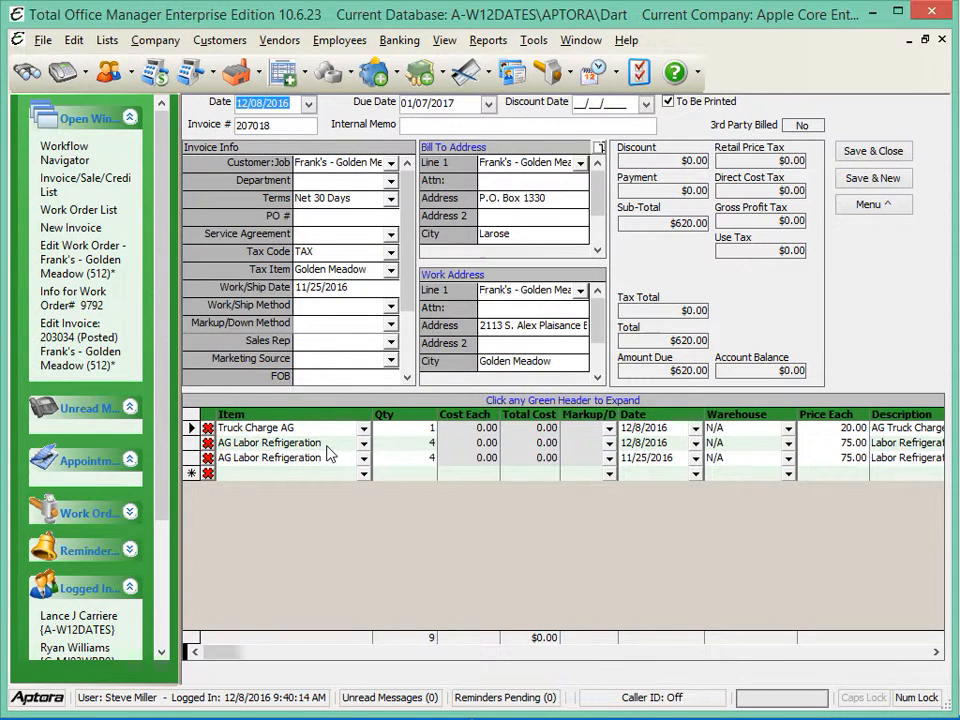
Delete the AG Labor Refrigeration line dated 12/8/2016 from the invoice and set the Truck Charge AG line's date to 11/25/2016
{"action": "left_click", "coordinate": [208, 443]}
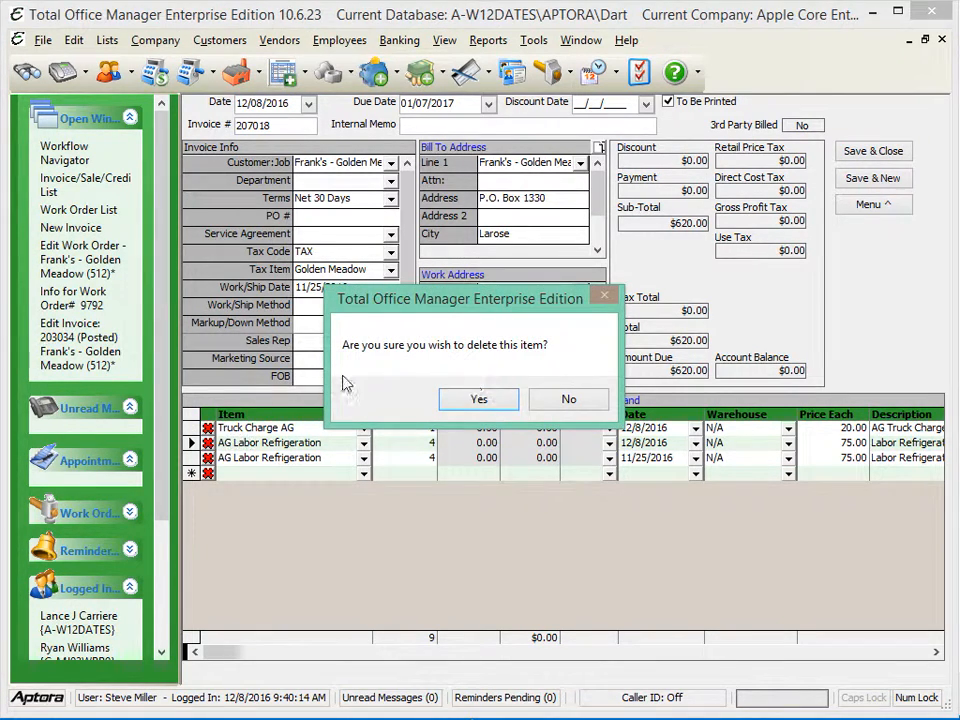
{"action": "left_click", "coordinate": [479, 399]}
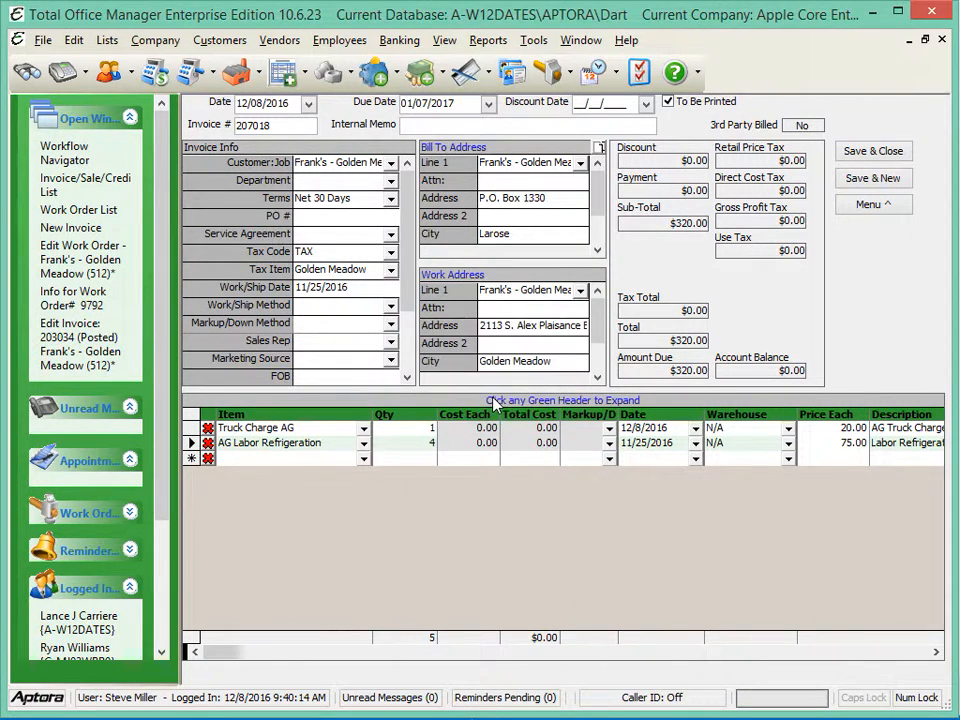
{"action": "left_click", "coordinate": [696, 429]}
{"action": "left_click", "coordinate": [696, 429]}
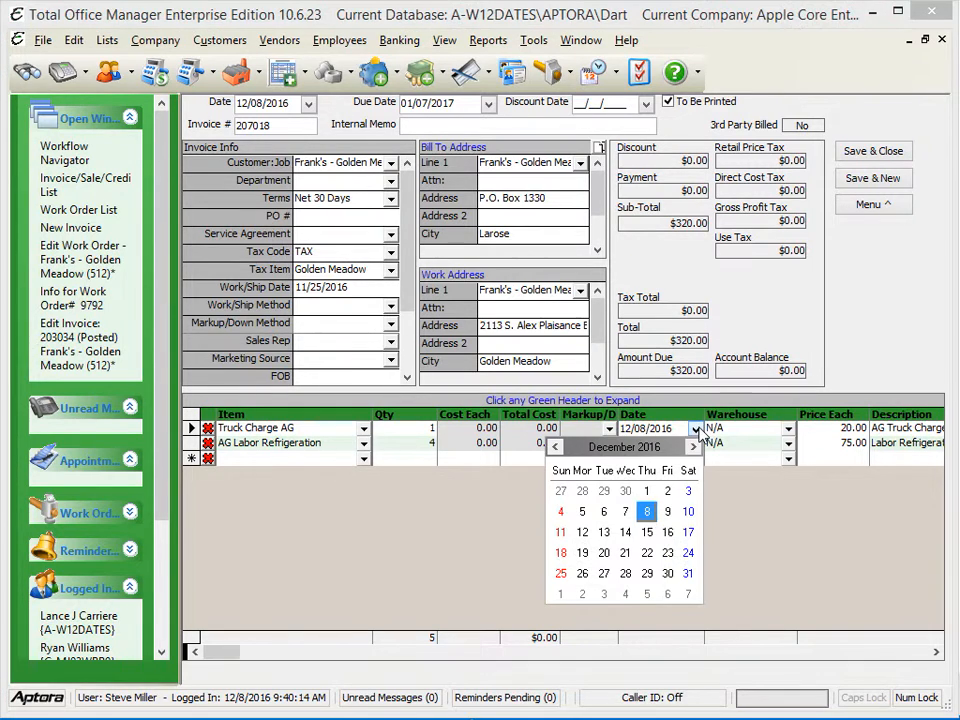
{"action": "left_click", "coordinate": [555, 447]}
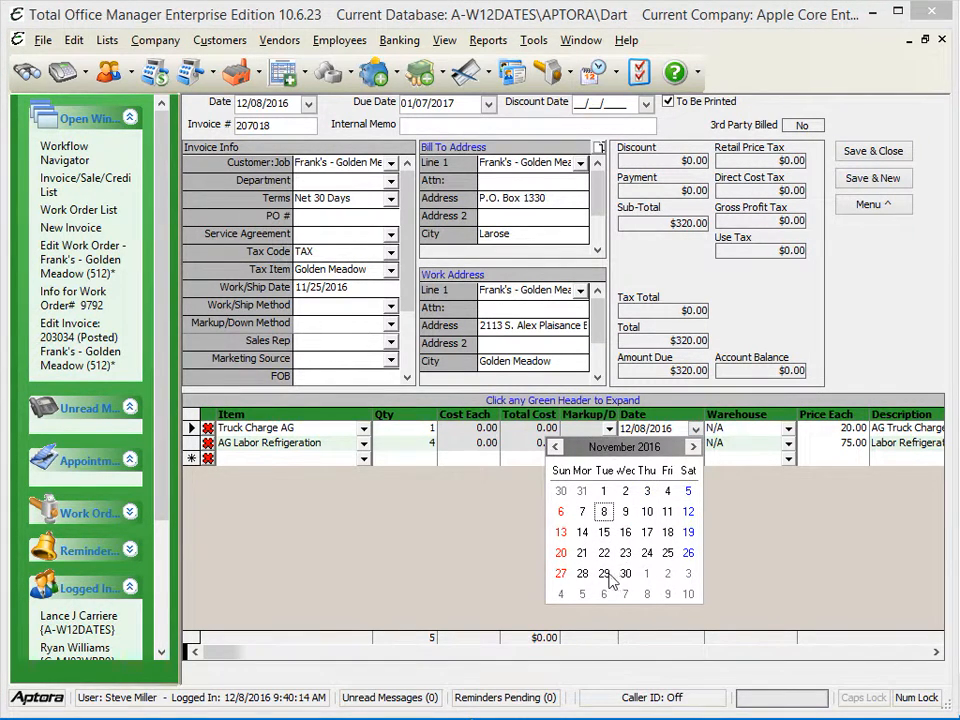
{"action": "left_click", "coordinate": [665, 554]}
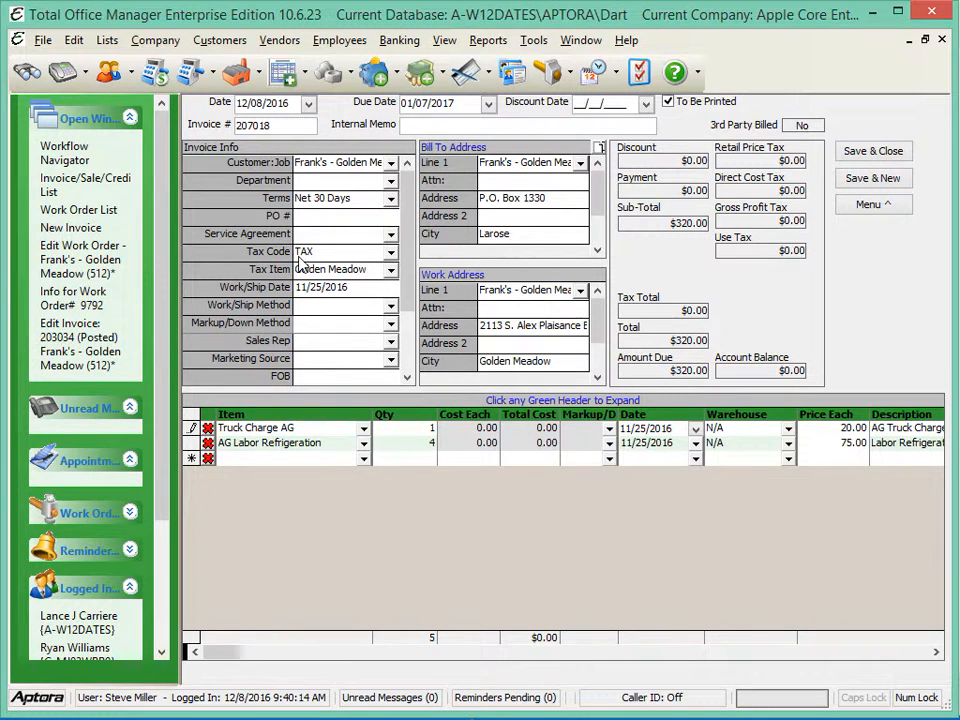
Set the invoice's department to Repairs and its sales rep to the employee assigned to the job, and save and close it
{"action": "left_click", "coordinate": [390, 180]}
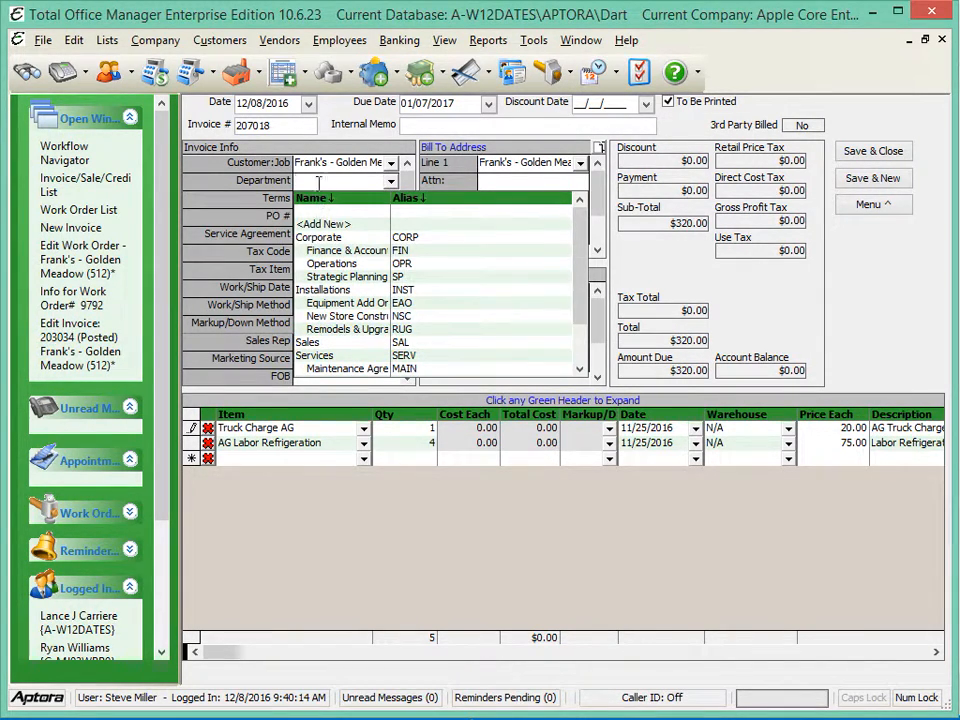
{"action": "scroll", "coordinate": [326, 338], "scroll_direction": "down", "scroll_amount": 1}
{"action": "left_click", "coordinate": [322, 352]}
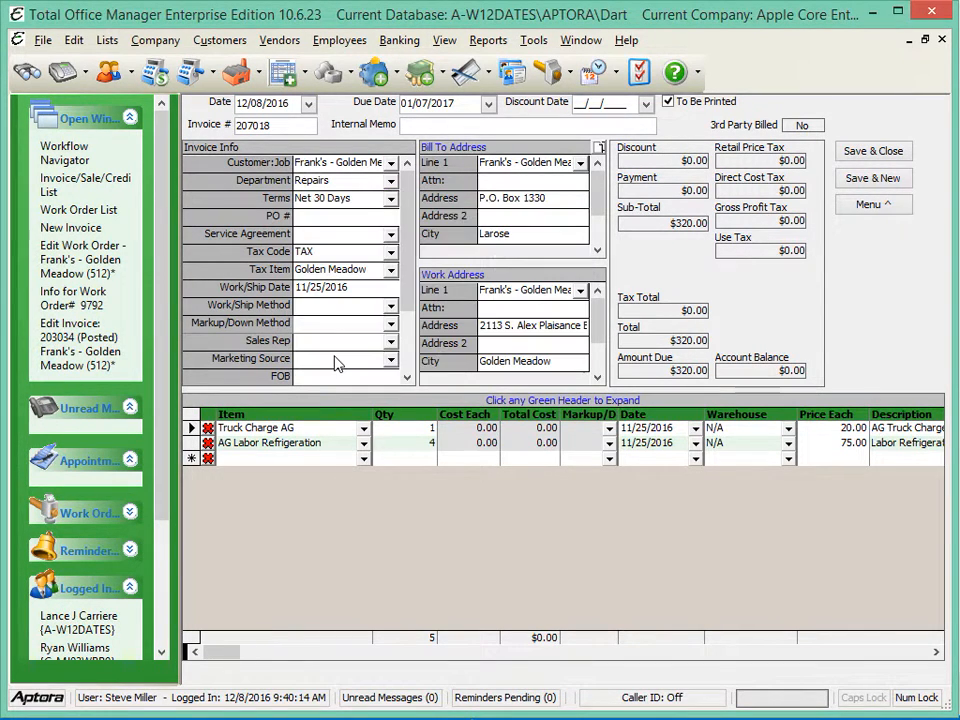
{"action": "left_click", "coordinate": [392, 343]}
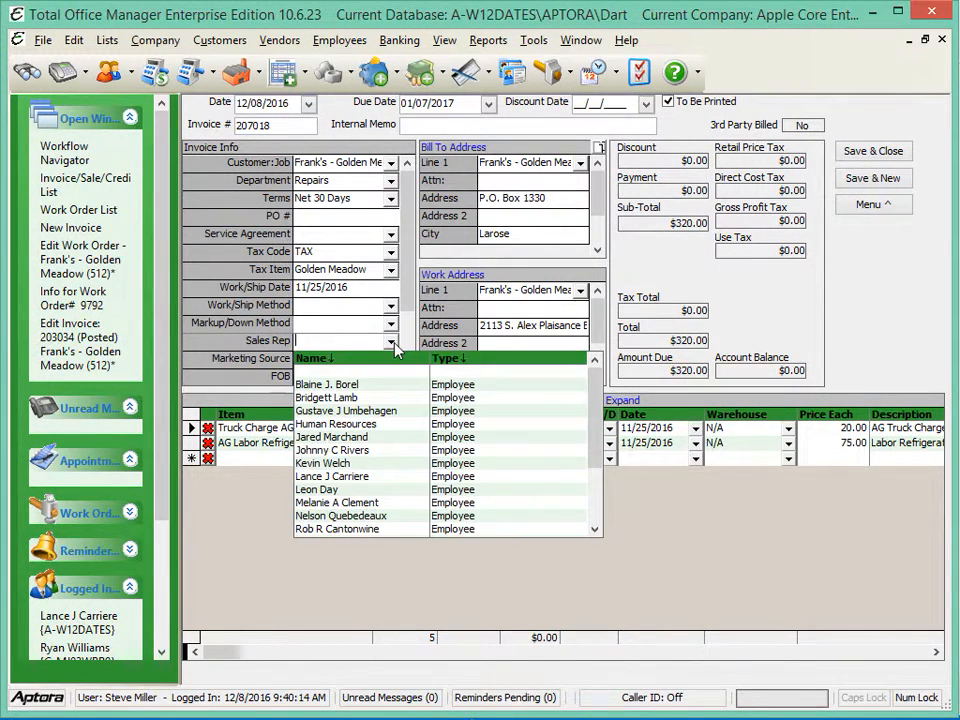
{"action": "left_click", "coordinate": [365, 451]}
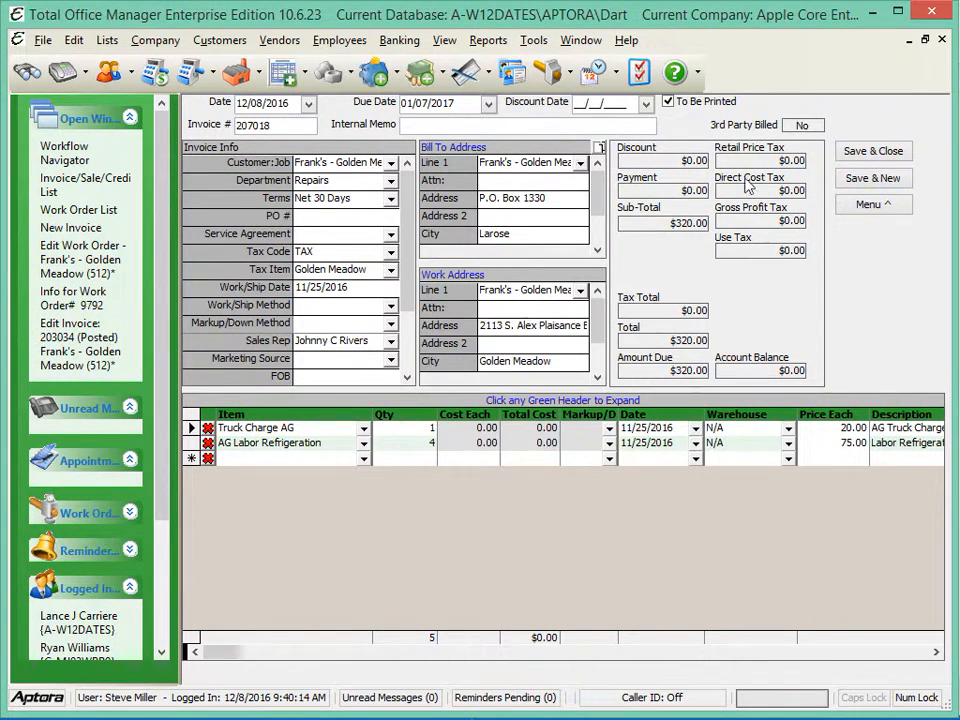
{"action": "left_click", "coordinate": [875, 152]}
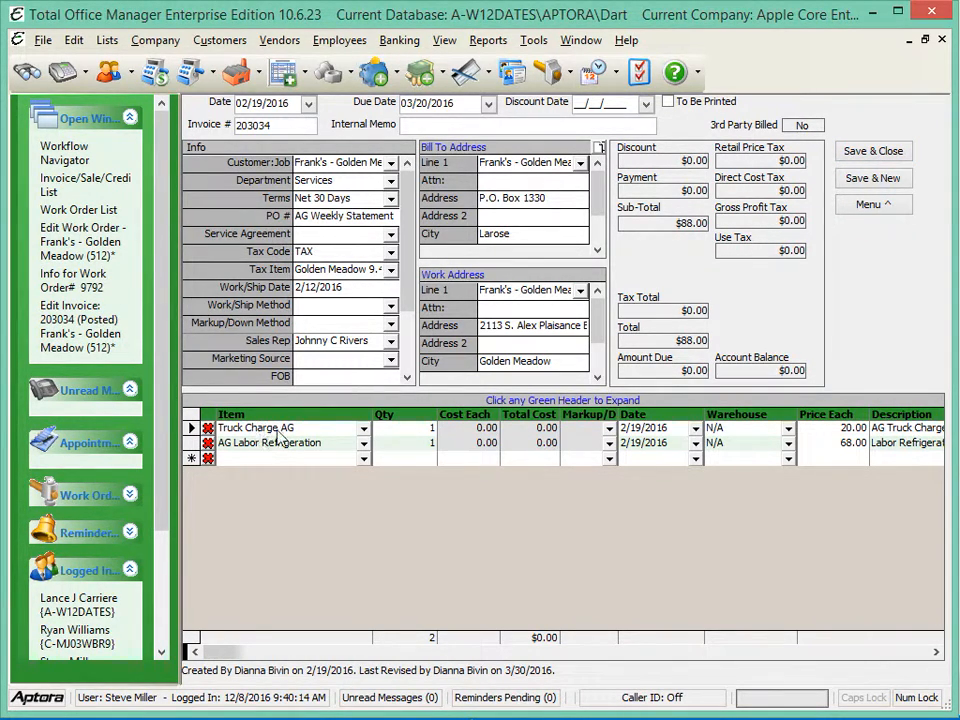
Compare the remaining reimbursables, opened from the 2/19/2016 invoice, with the complete and not invoiced work orders filtered by the customer's store number
{"action": "left_click", "coordinate": [867, 207]}
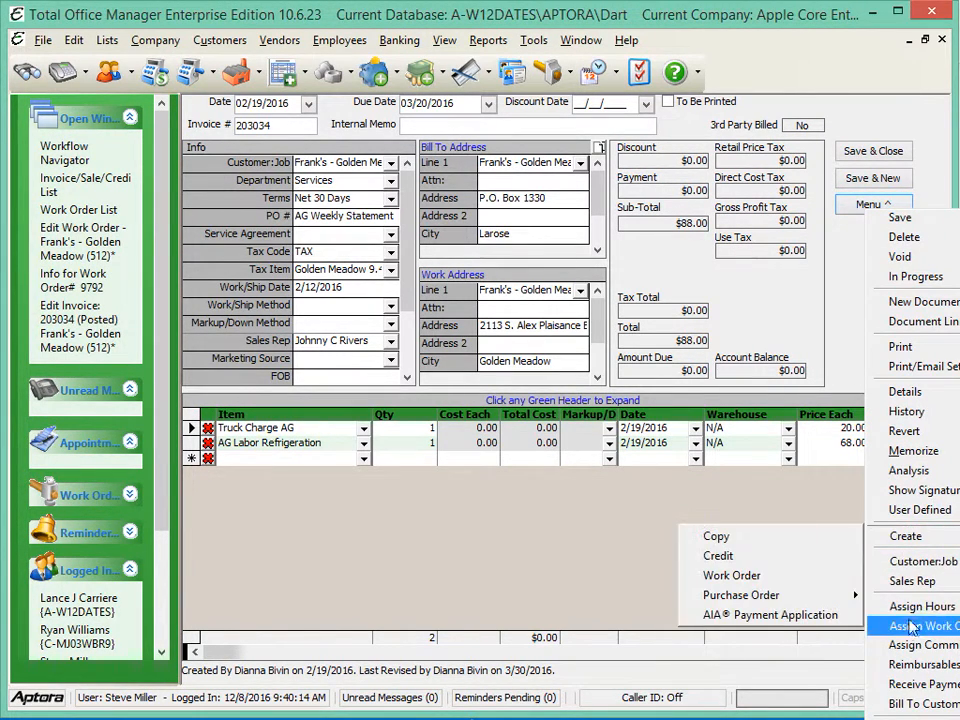
{"action": "left_click", "coordinate": [915, 664]}
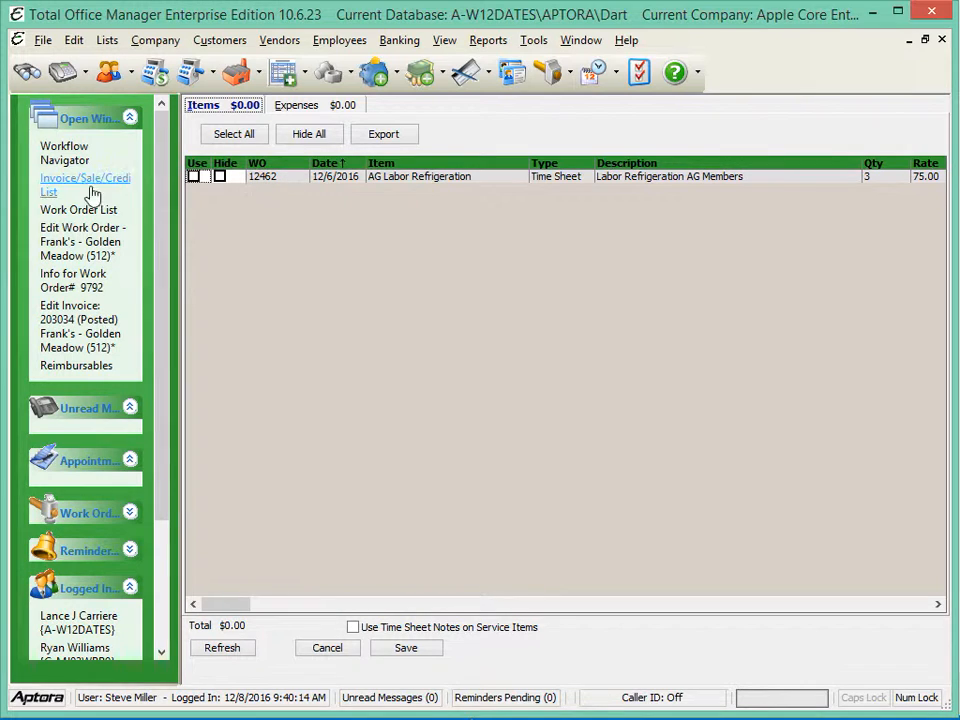
{"action": "left_click", "coordinate": [57, 218]}
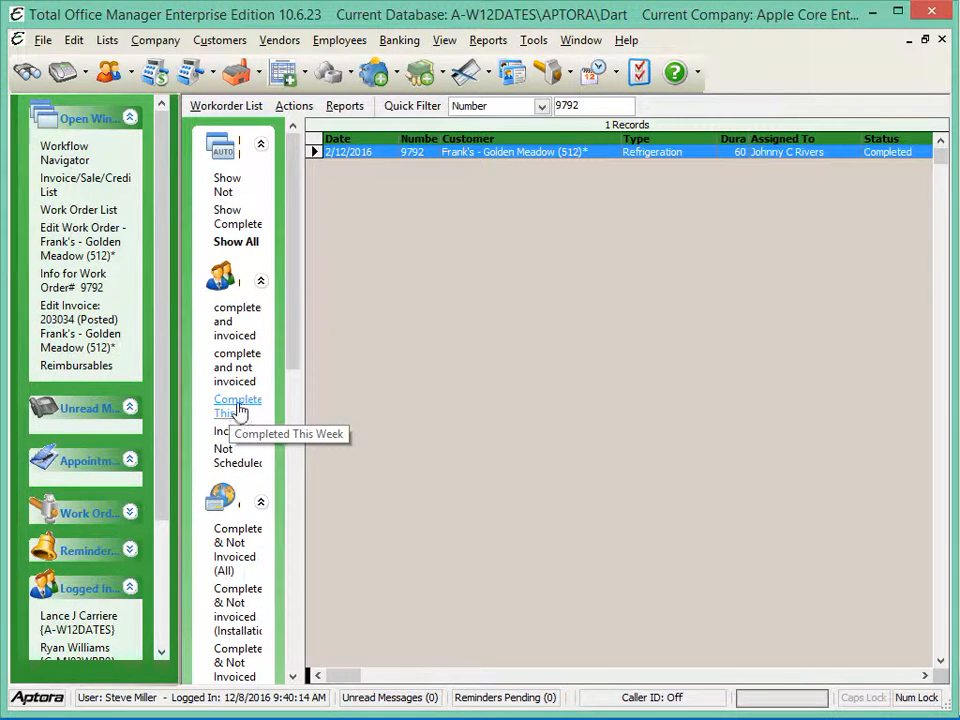
{"action": "left_click", "coordinate": [222, 374]}
{"action": "double_click", "coordinate": [599, 105]}
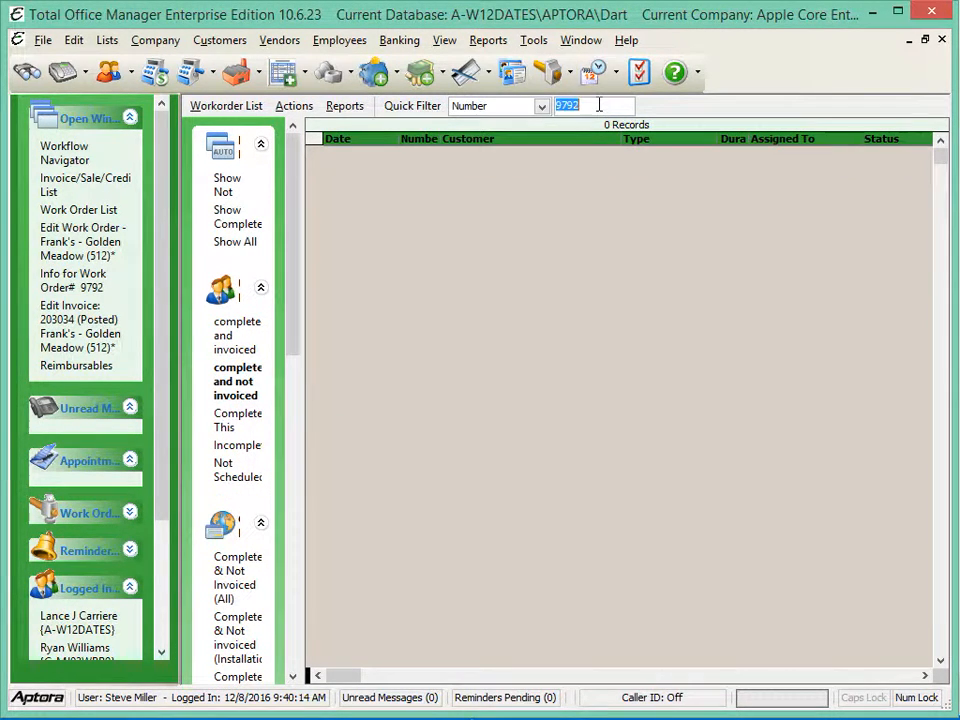
{"action": "left_click", "coordinate": [541, 107]}
{"action": "scroll", "coordinate": [495, 176], "scroll_direction": "up", "scroll_amount": 2}
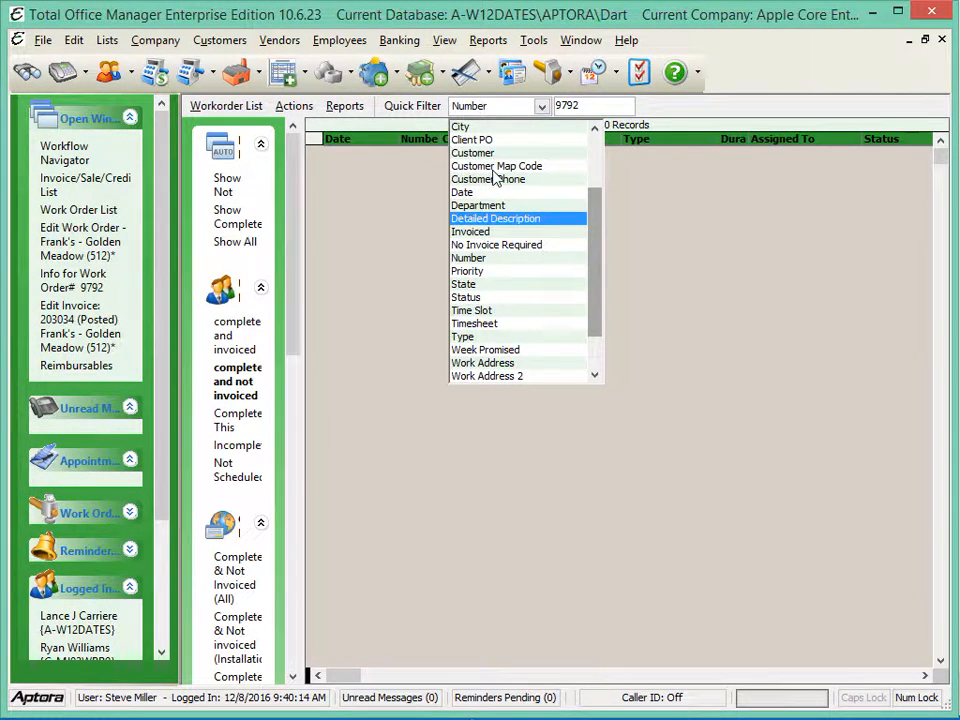
{"action": "left_click", "coordinate": [491, 155]}
{"action": "left_click", "coordinate": [582, 106]}
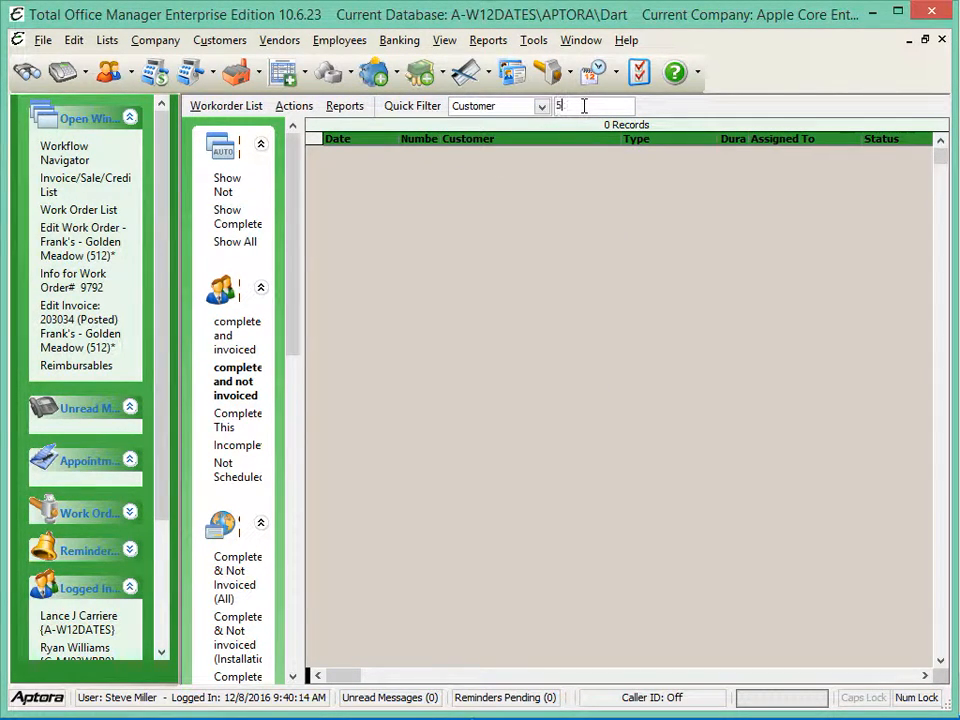
{"action": "type", "text": "512"}
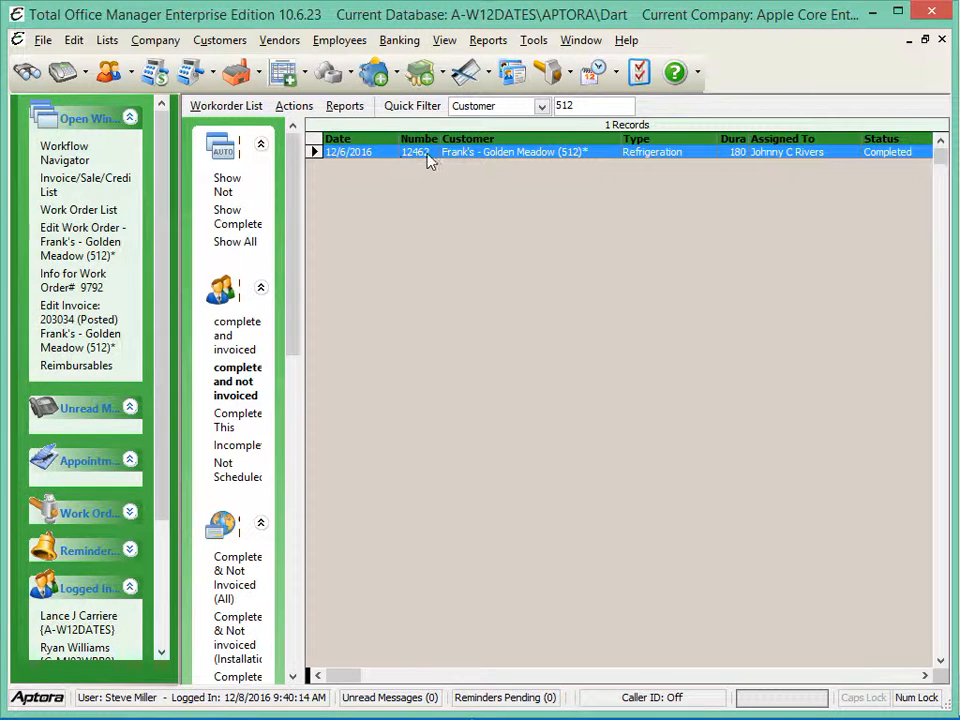
{"action": "left_click", "coordinate": [72, 366]}
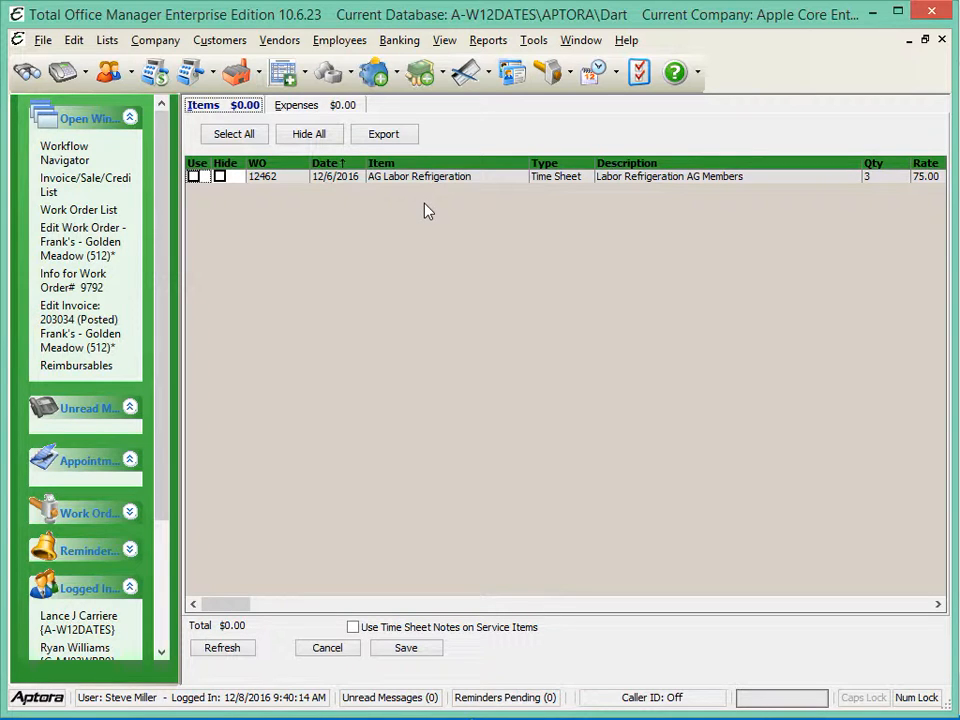
Close the 2/19/2016 invoice, the work order info, and the 2/12/2016 work order
{"action": "left_click", "coordinate": [75, 312]}
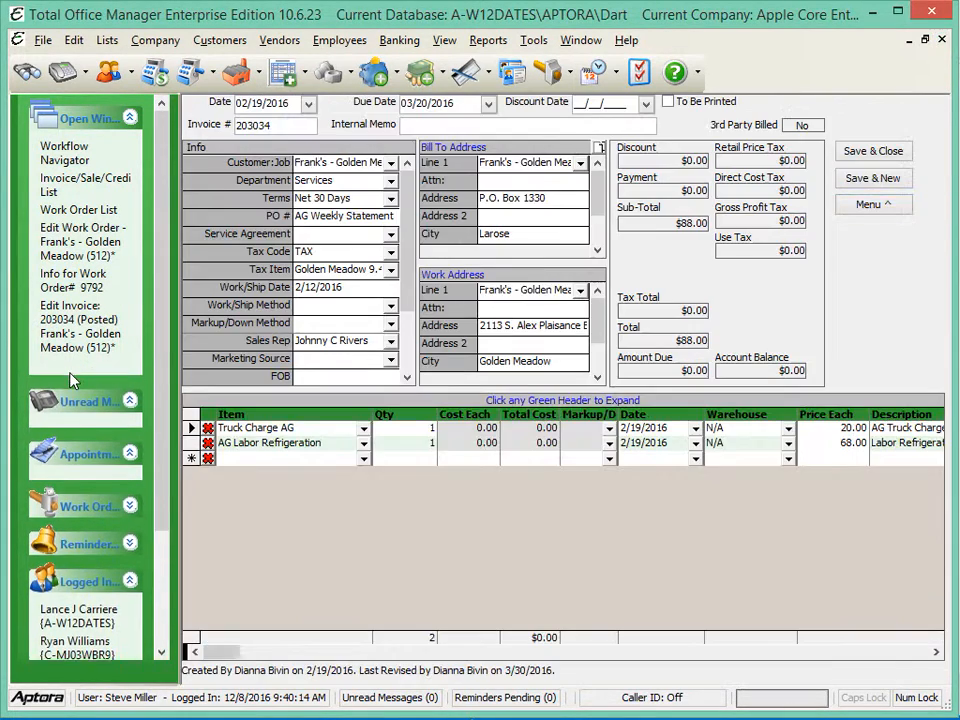
{"action": "left_click", "coordinate": [941, 39]}
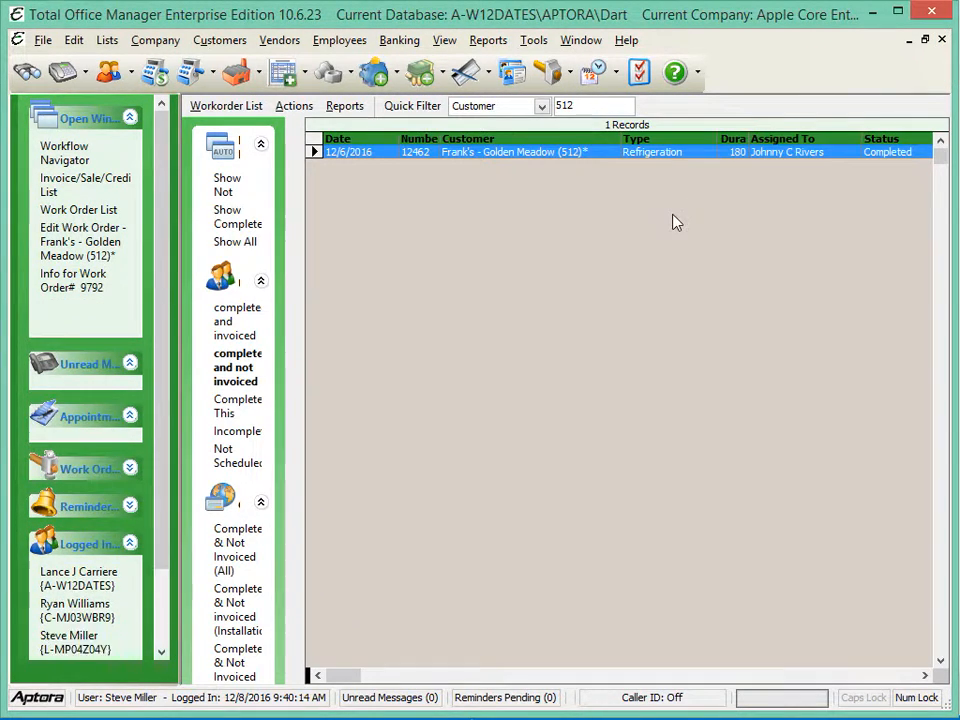
{"action": "left_click", "coordinate": [72, 289]}
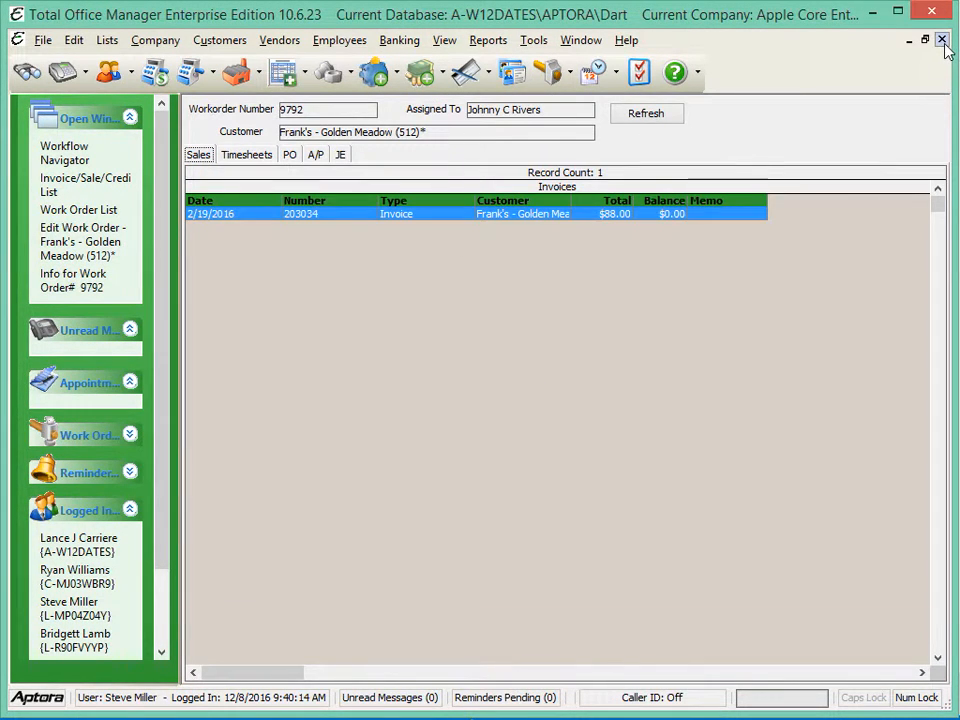
{"action": "left_click", "coordinate": [940, 38]}
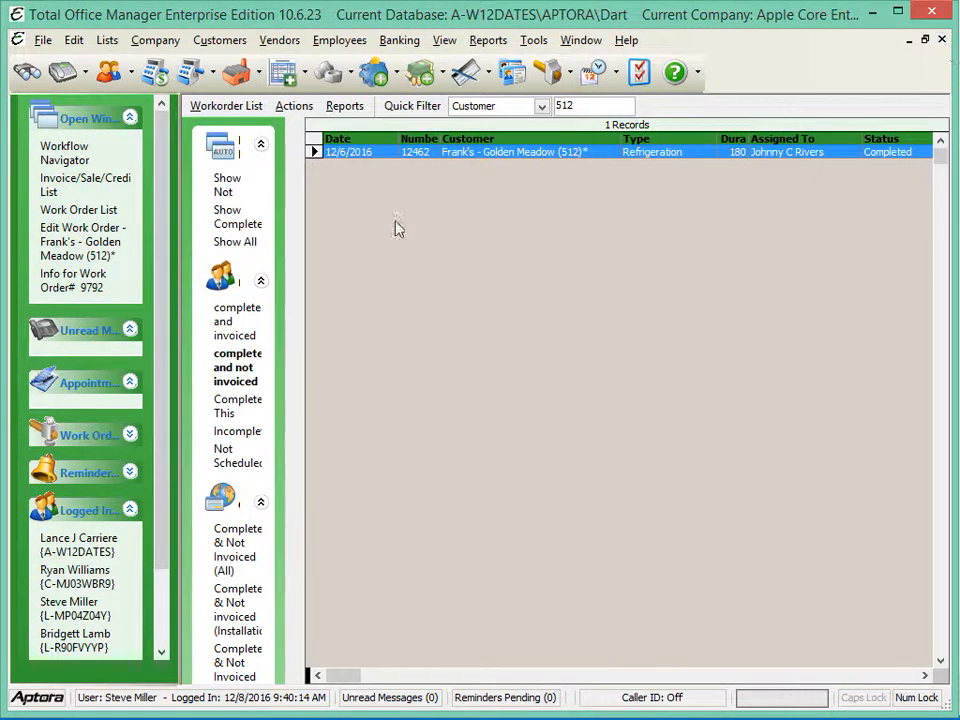
{"action": "left_click", "coordinate": [64, 256]}
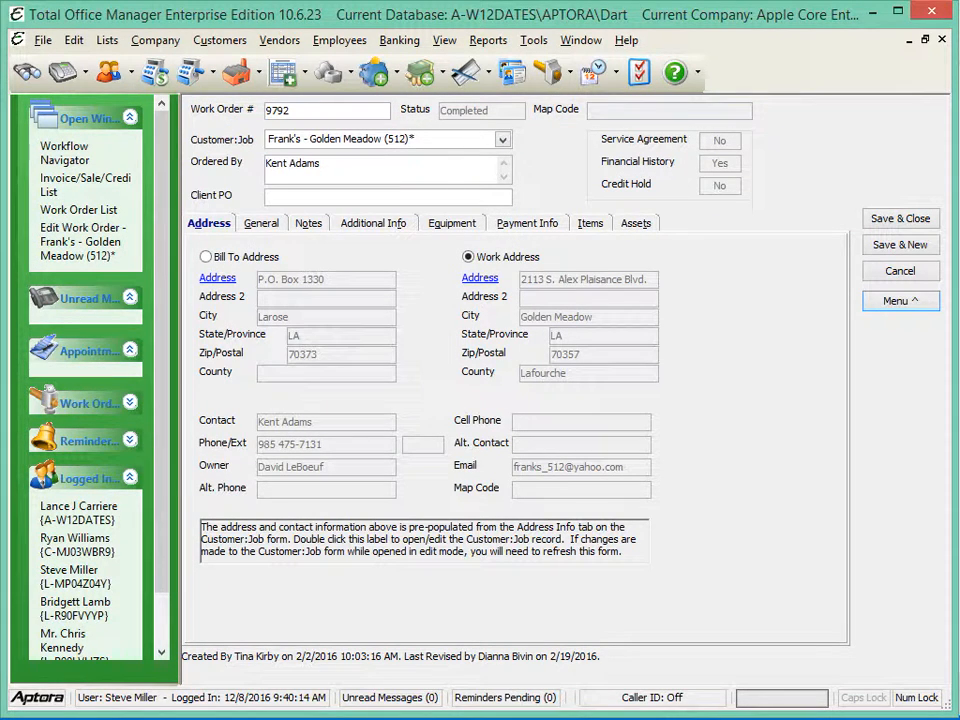
{"action": "left_click", "coordinate": [941, 39]}
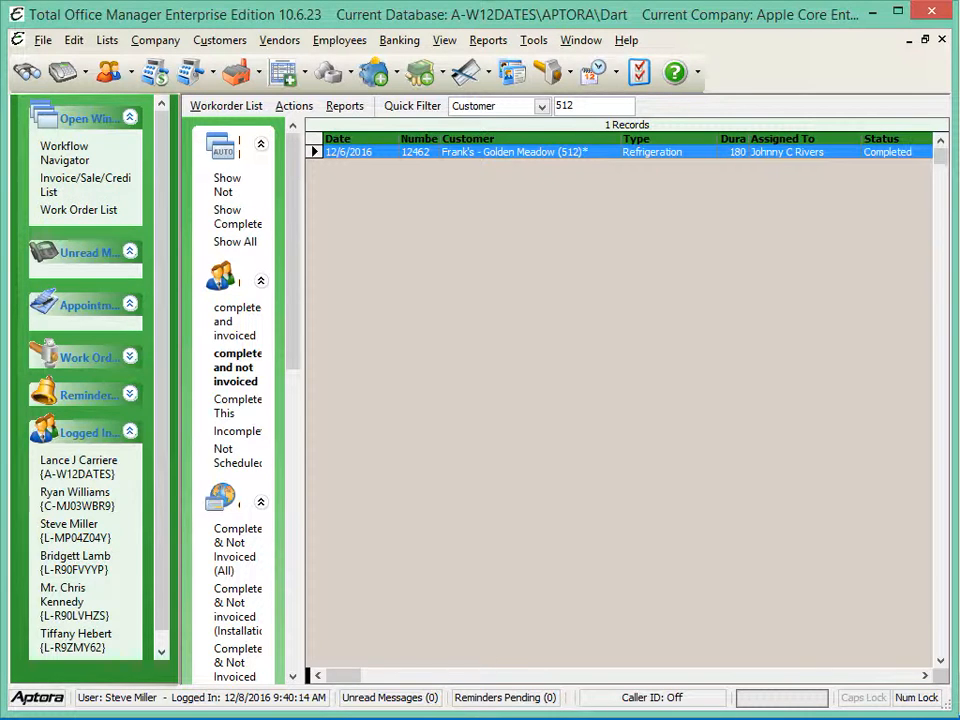
{"action": "left_click", "coordinate": [808, 719]}
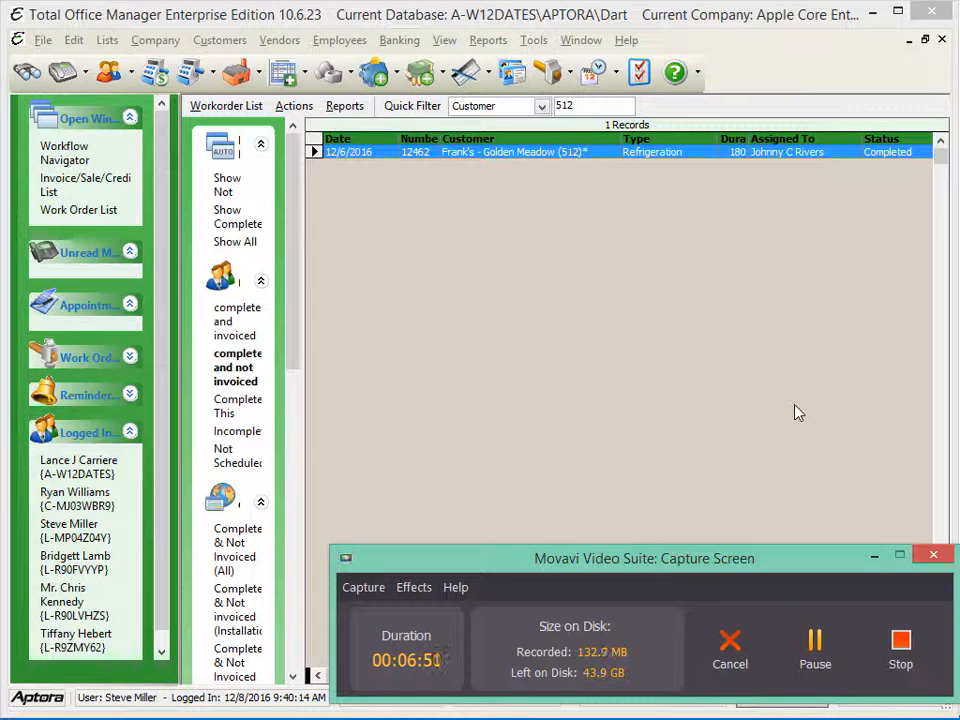
Filter the invoice list by the customer's store number and open a print preview of the 12/8/2016 Frank's - Golden Meadow invoice
{"action": "left_click", "coordinate": [90, 182]}
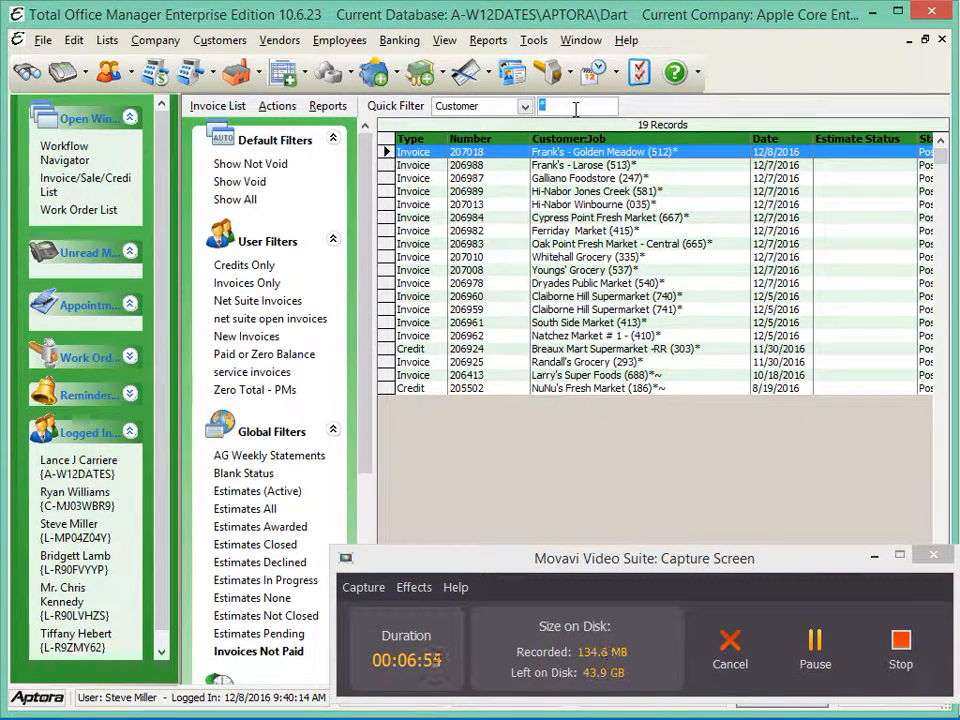
{"action": "key", "text": "Return"}
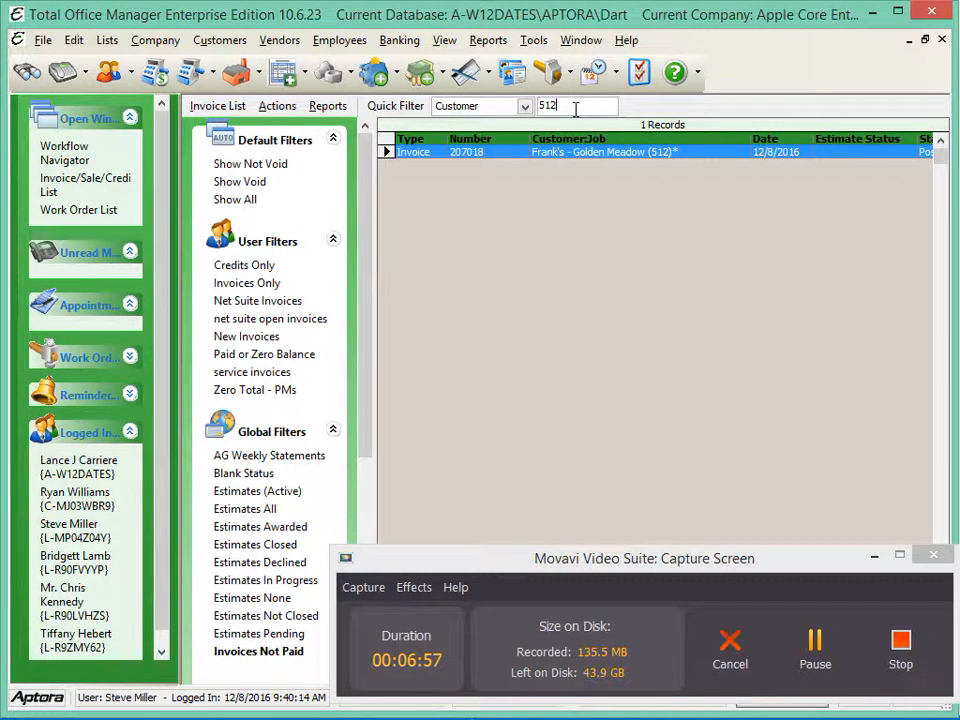
{"action": "right_click", "coordinate": [461, 162]}
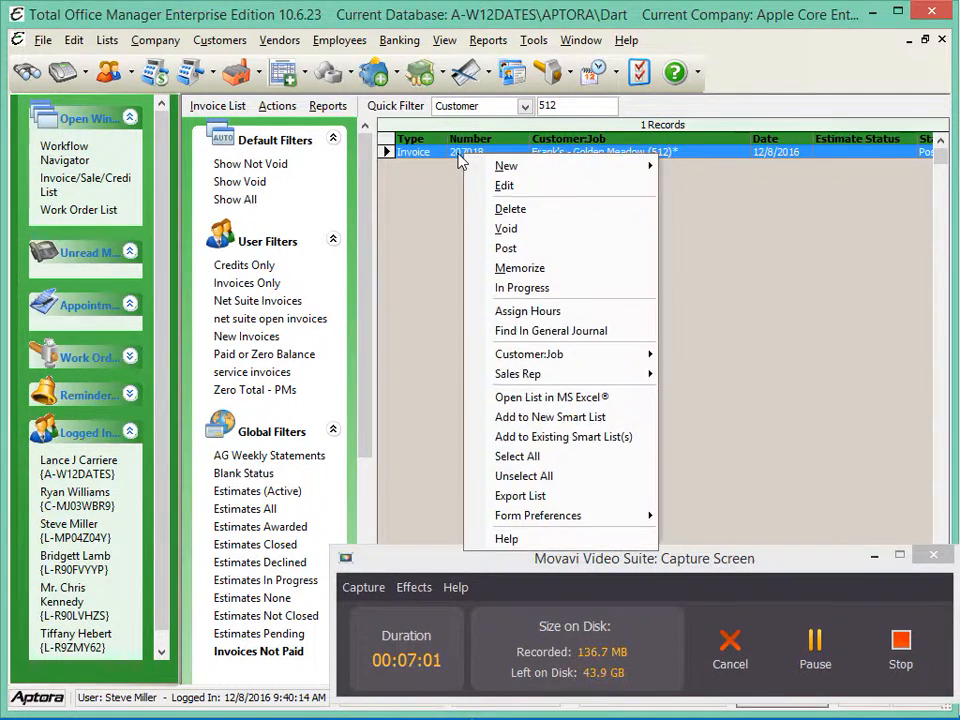
{"action": "left_click", "coordinate": [327, 106]}
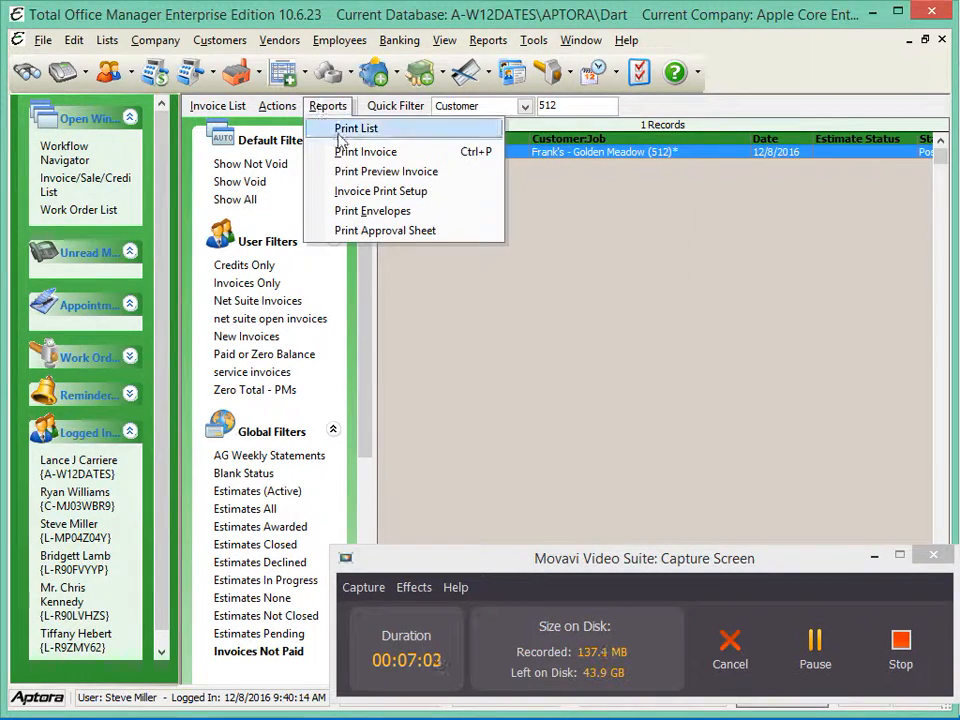
{"action": "left_click", "coordinate": [357, 176]}
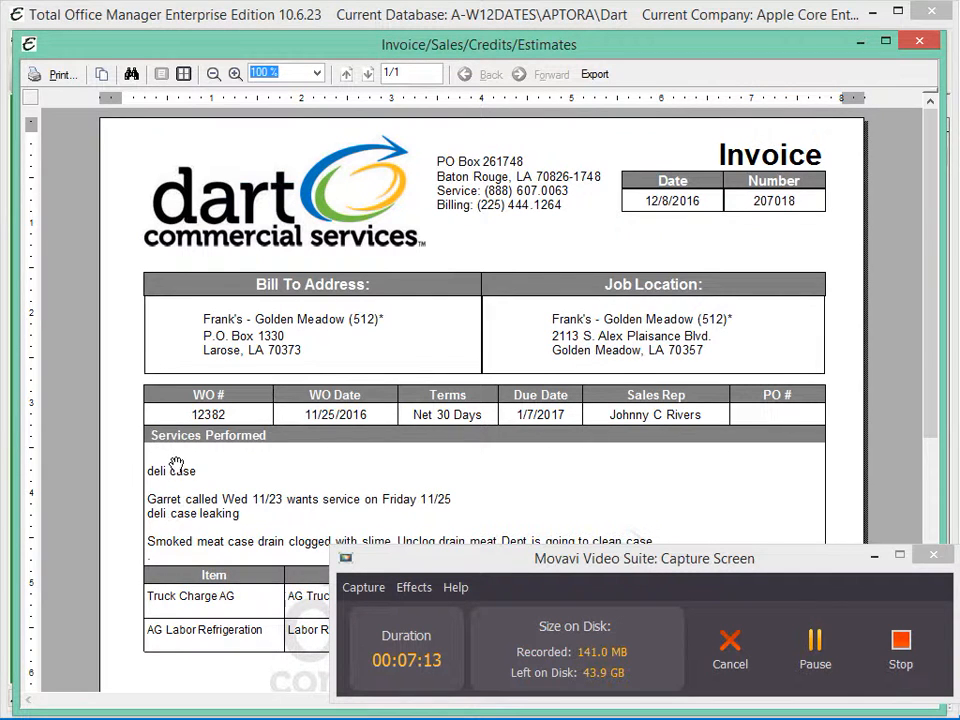
Examine the previewed invoice's work order details, sales rep, services performed, and truck charge and labor lines
{"action": "scroll", "coordinate": [281, 462], "scroll_direction": "down", "scroll_amount": 3}
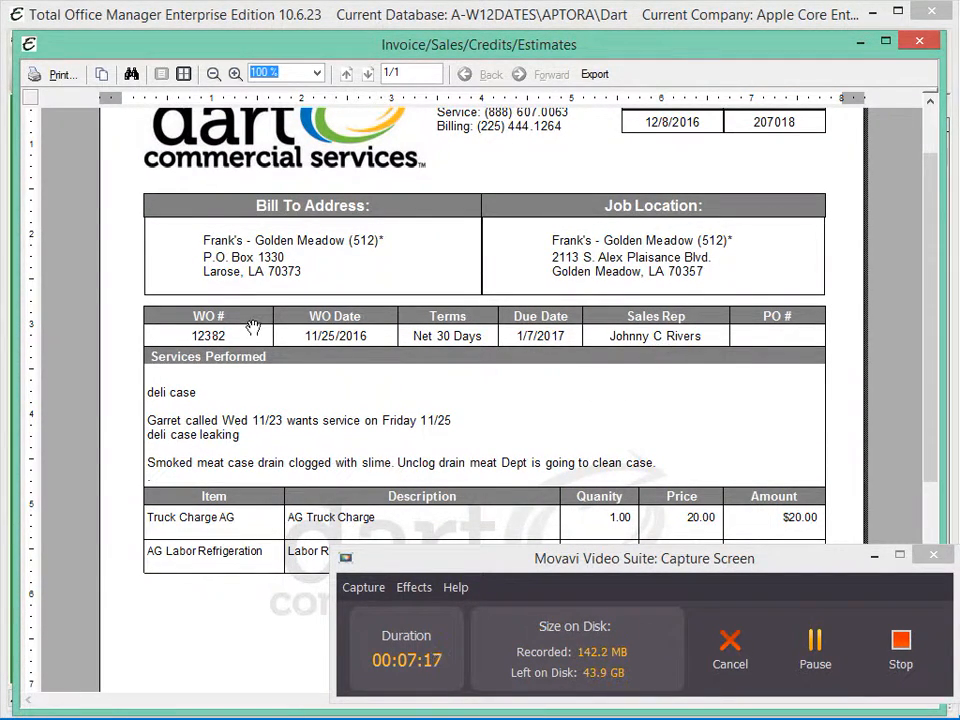
{"action": "scroll", "coordinate": [628, 315], "scroll_direction": "down", "scroll_amount": 3}
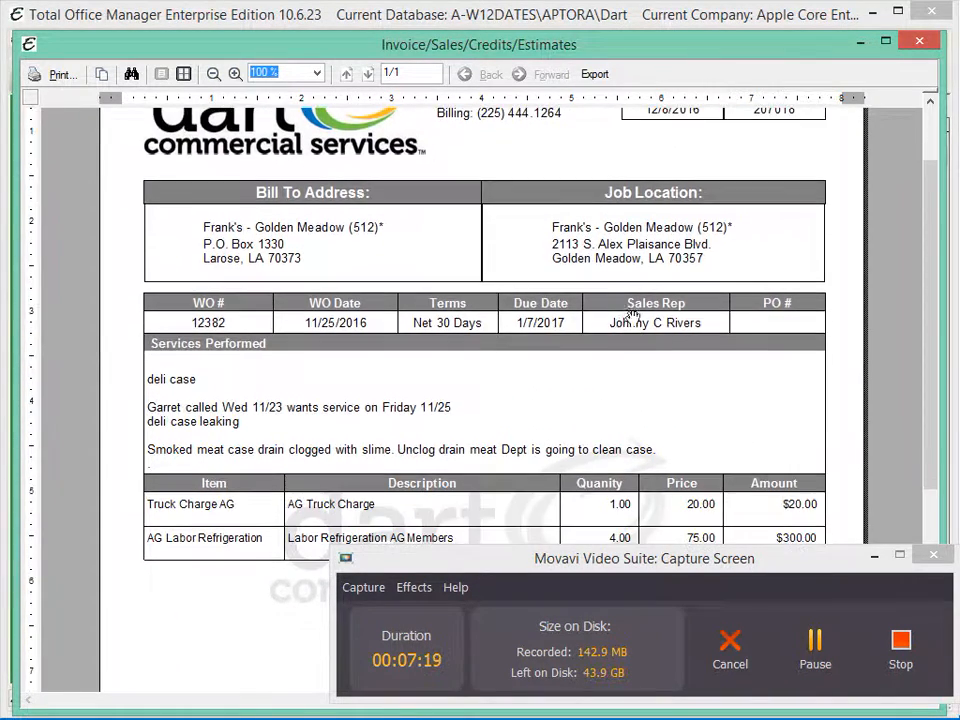
{"action": "scroll", "coordinate": [603, 405], "scroll_direction": "down", "scroll_amount": 8}
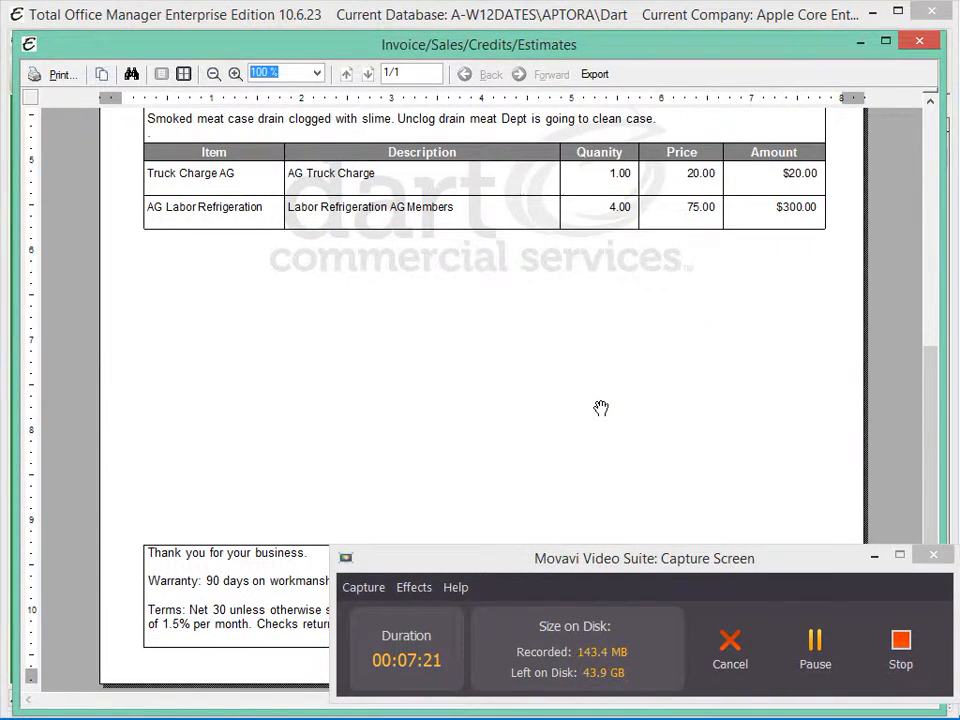
{"action": "scroll", "coordinate": [620, 410], "scroll_direction": "up", "scroll_amount": 10}
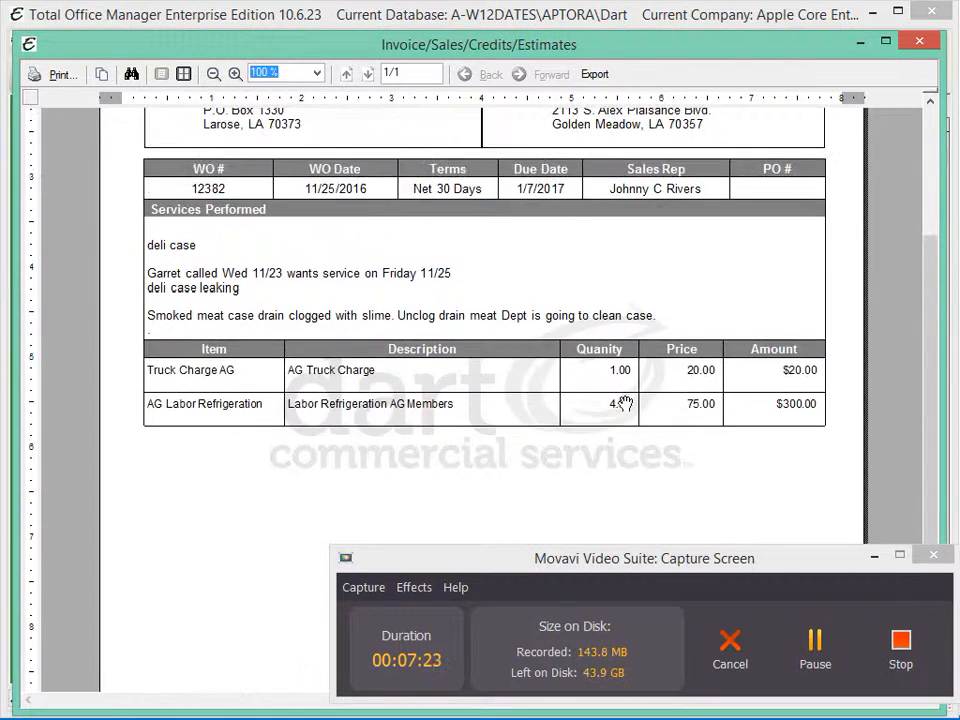